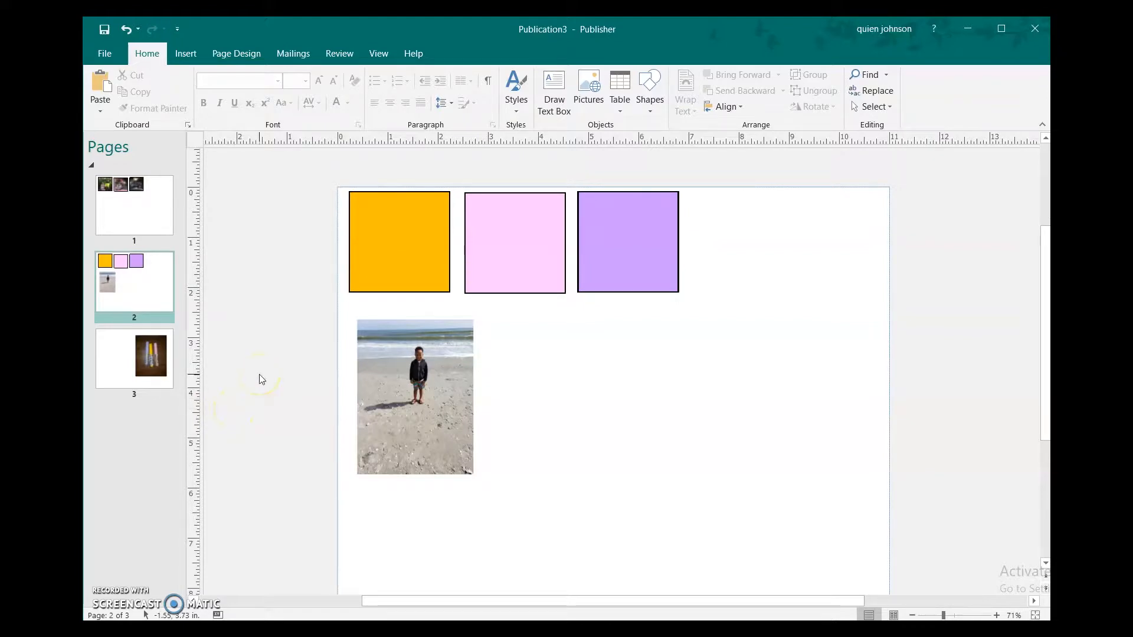
# View the marker photo on page 3, return to page 2 and select the pink square
pyautogui.click(166, 356)
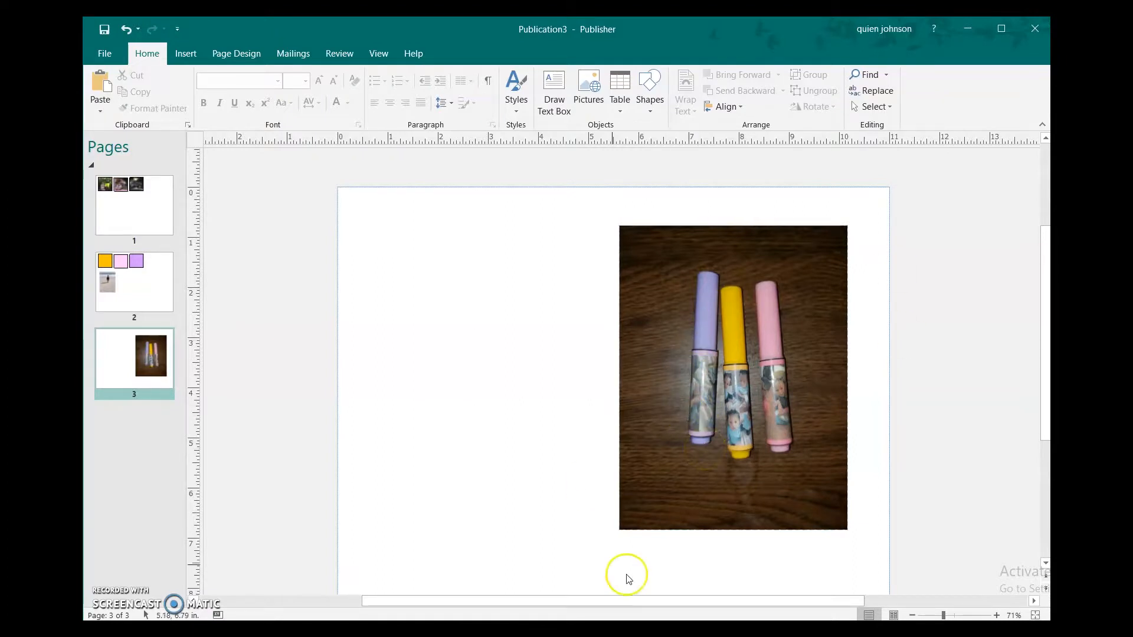
pyautogui.click(157, 286)
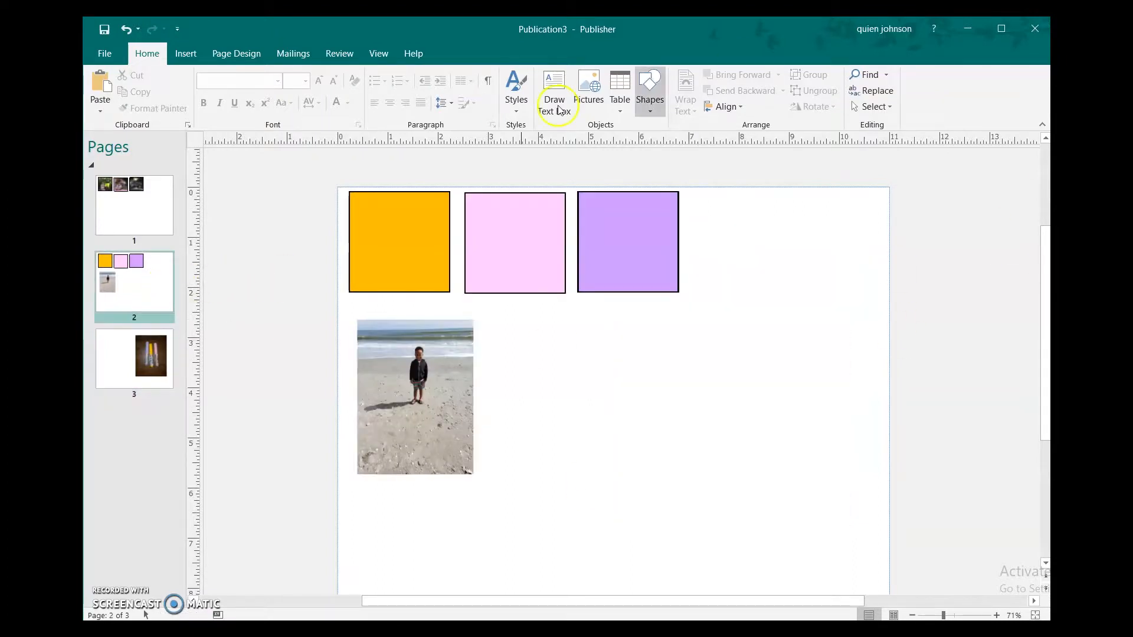
pyautogui.click(505, 272)
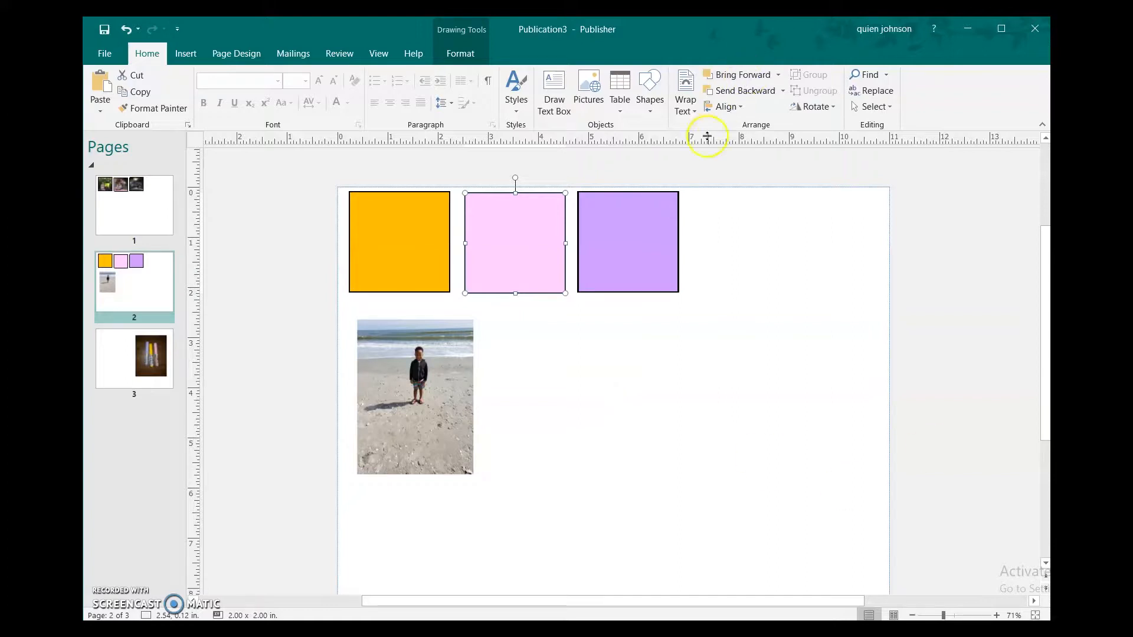
# Draw a rectangle about 1.44 by 0.66 in beside the beach photo on page 2
pyautogui.click(186, 53)
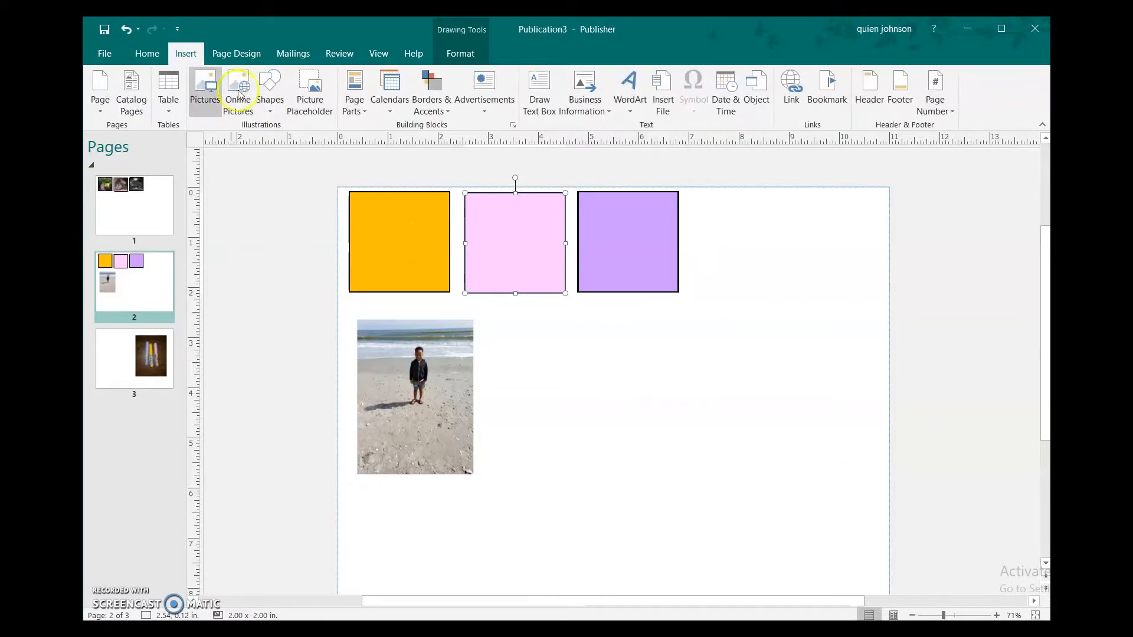
pyautogui.click(278, 92)
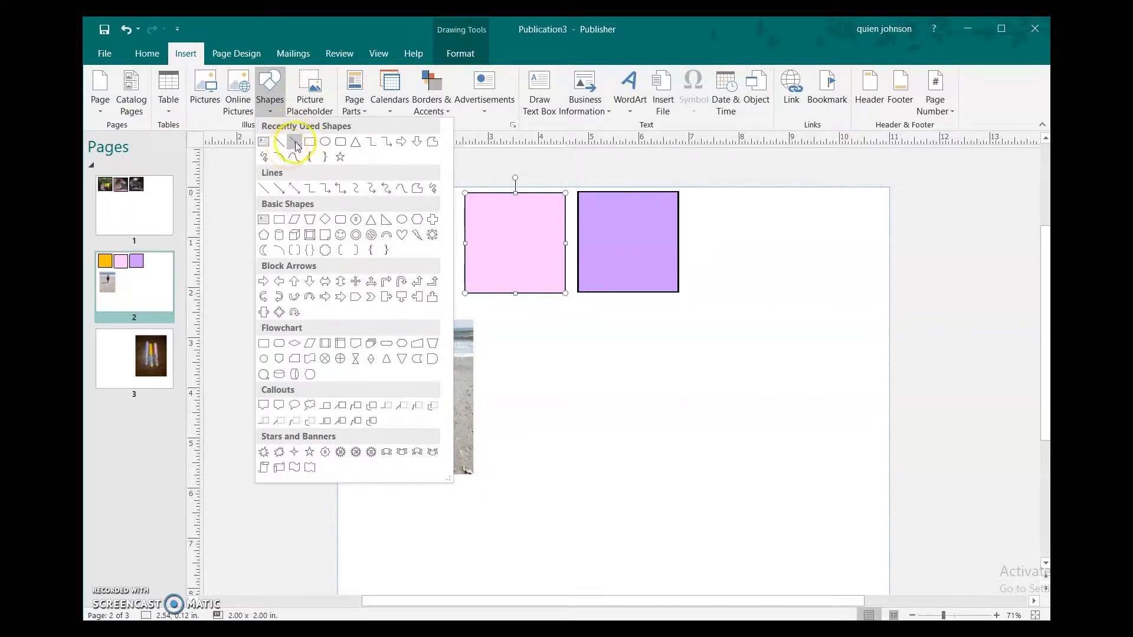
pyautogui.click(308, 142)
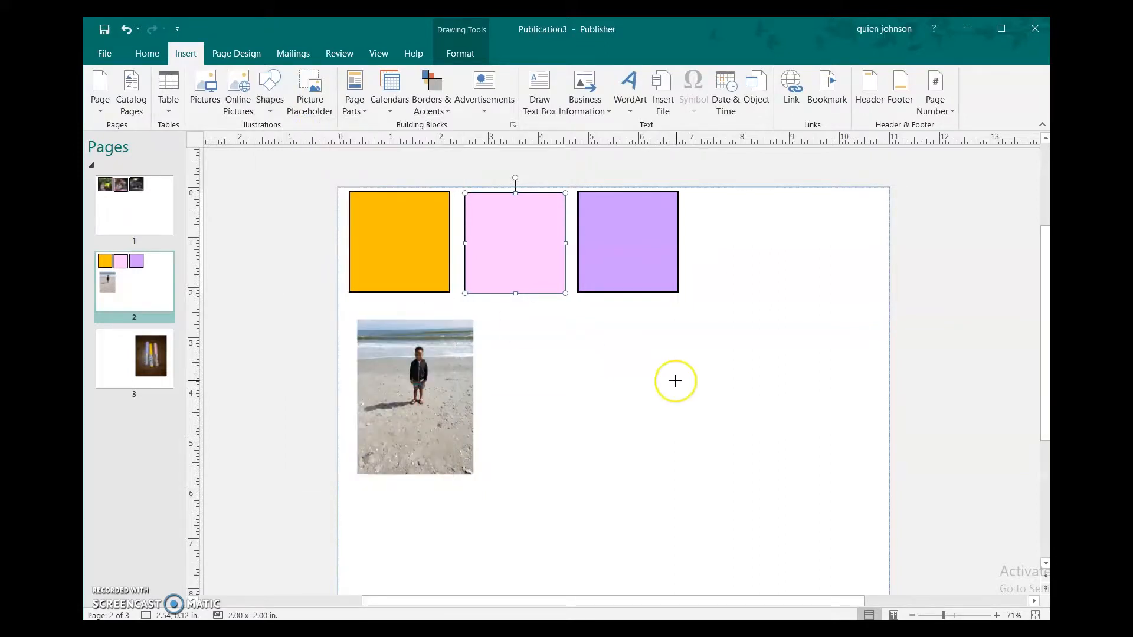
pyautogui.moveTo(520, 325); pyautogui.dragTo(591, 358)
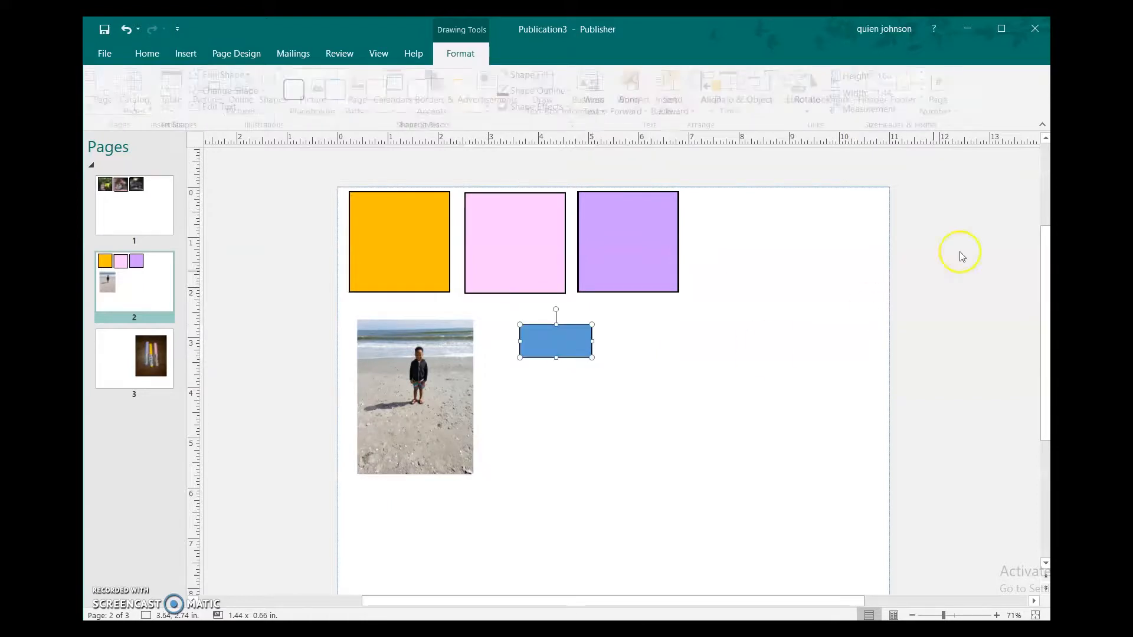
# Set the new rectangle's height and width to 2 in each
pyautogui.click(915, 77)
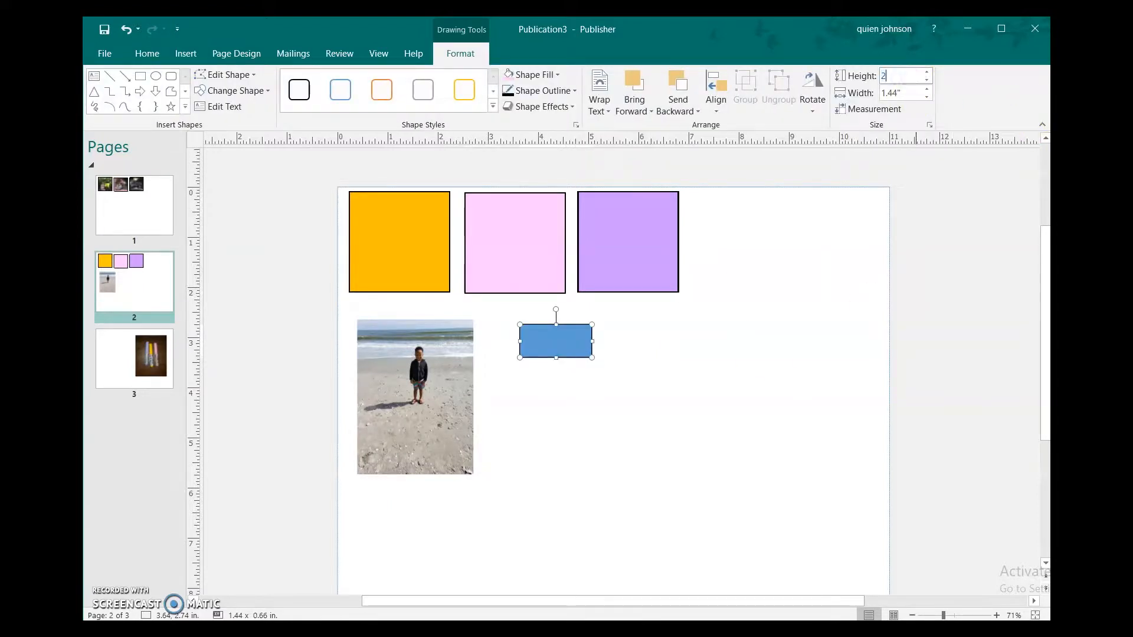
pyautogui.write('2')
pyautogui.press('Return')
pyautogui.click(918, 94)
pyautogui.write('2')
pyautogui.press('Return')
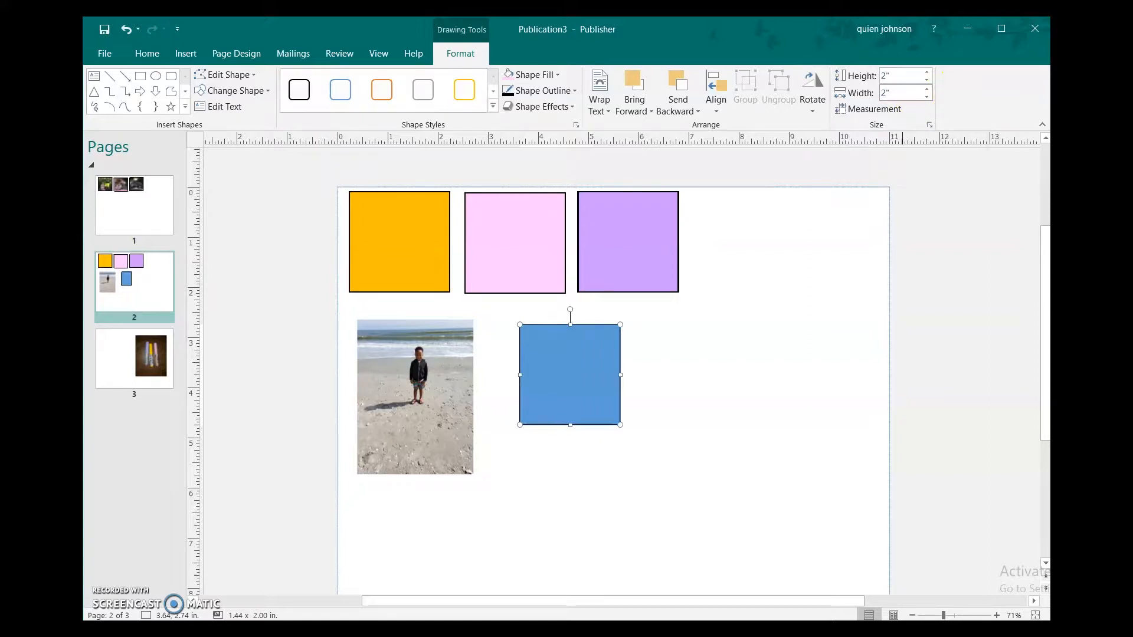
pyautogui.click(669, 358)
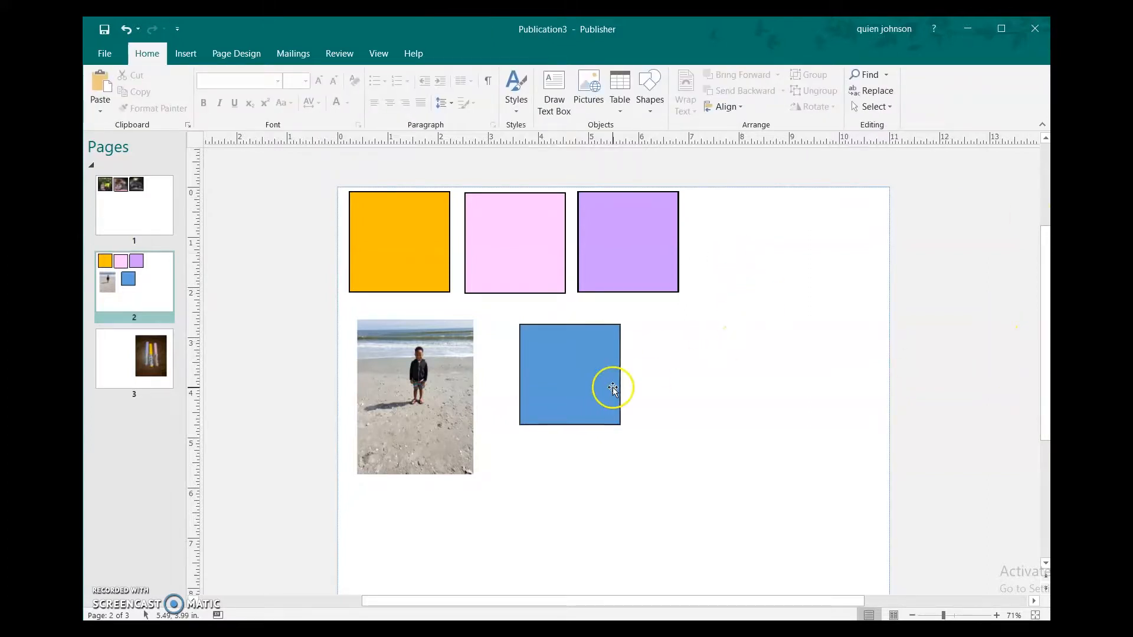
# Move the blue square closer to the beach photo and fill it with the recently used light pink
pyautogui.moveTo(613, 389); pyautogui.dragTo(572, 368)
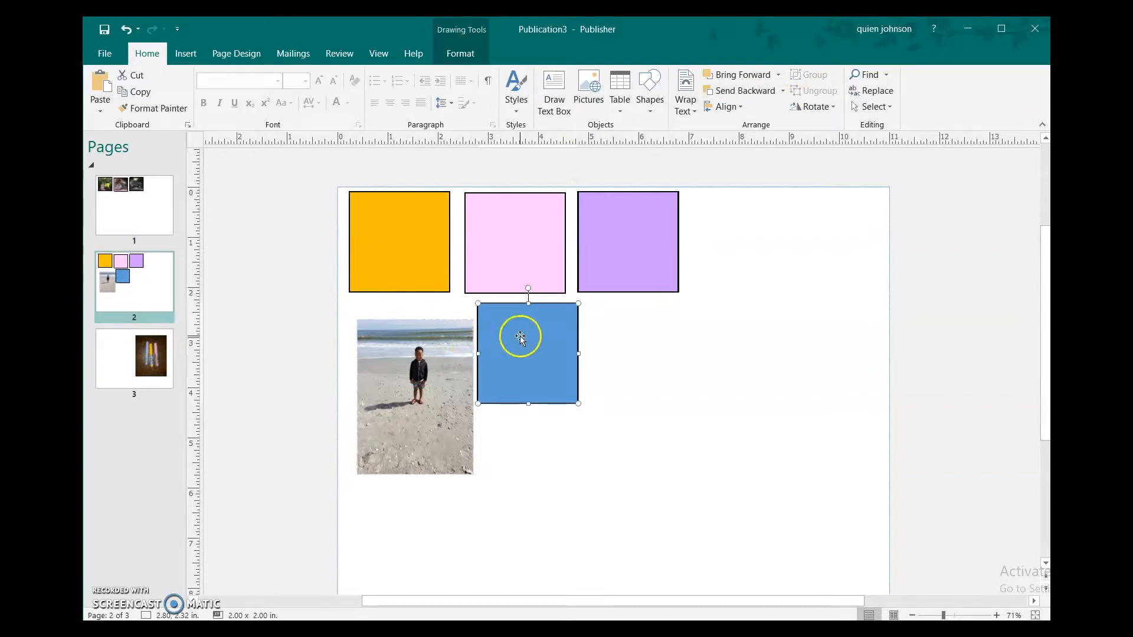
pyautogui.click(481, 53)
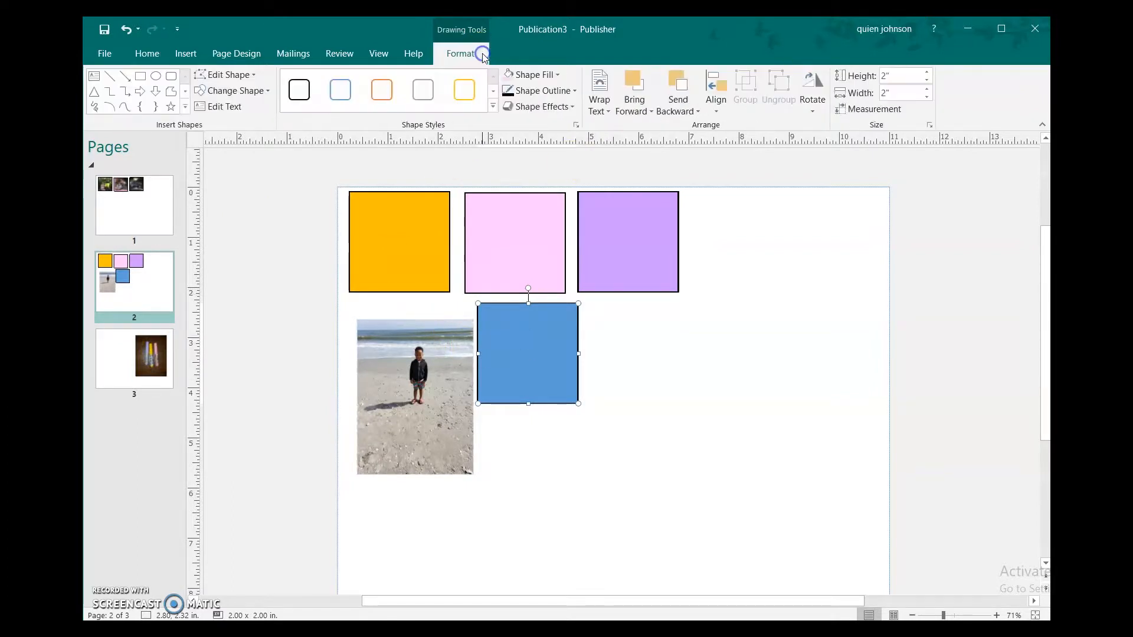
pyautogui.click(543, 72)
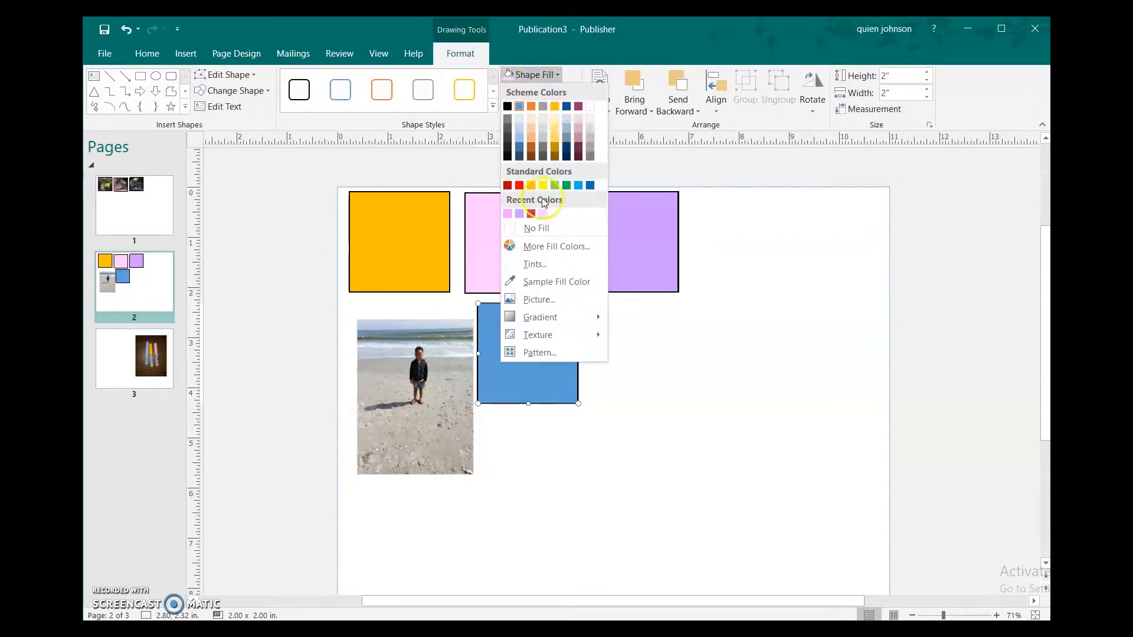
pyautogui.click(543, 215)
pyautogui.click(663, 355)
# Move the square beside the beach photo to about 3.40, 2.68 in and fill it with the darker standard blue
pyautogui.moveTo(537, 340); pyautogui.dragTo(567, 359)
pyautogui.click(461, 54)
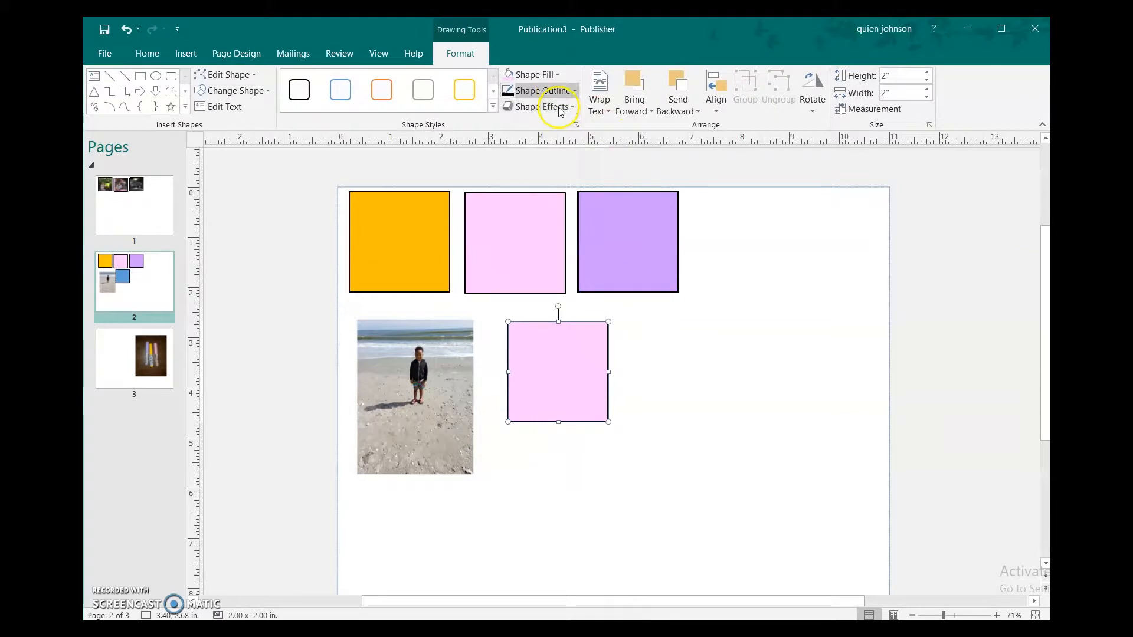
pyautogui.click(551, 75)
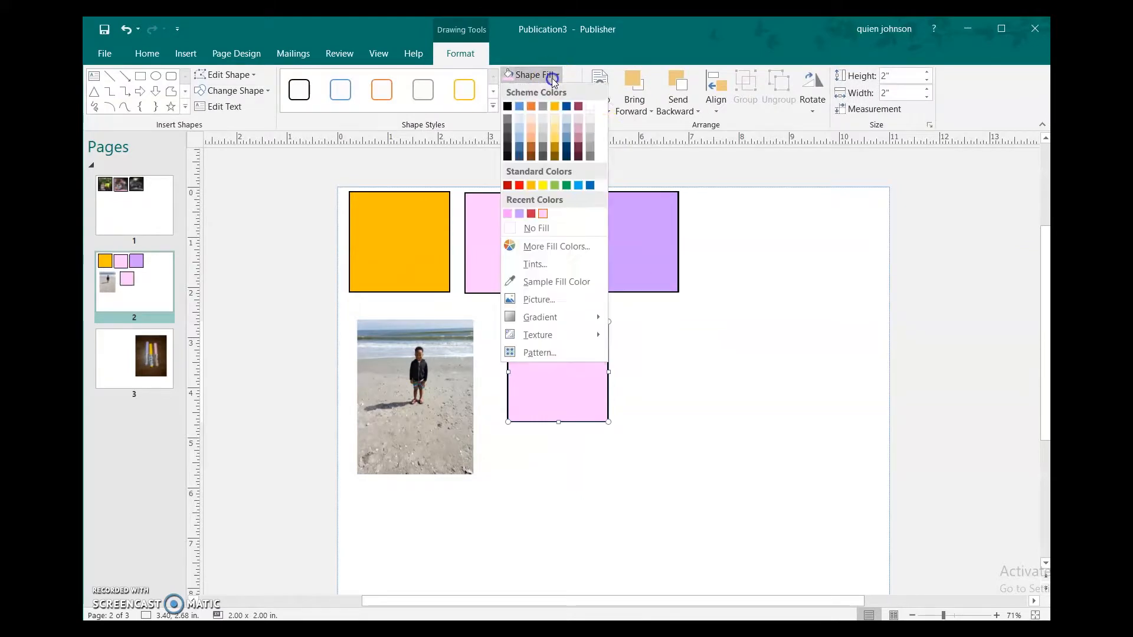
pyautogui.click(591, 185)
pyautogui.click(764, 333)
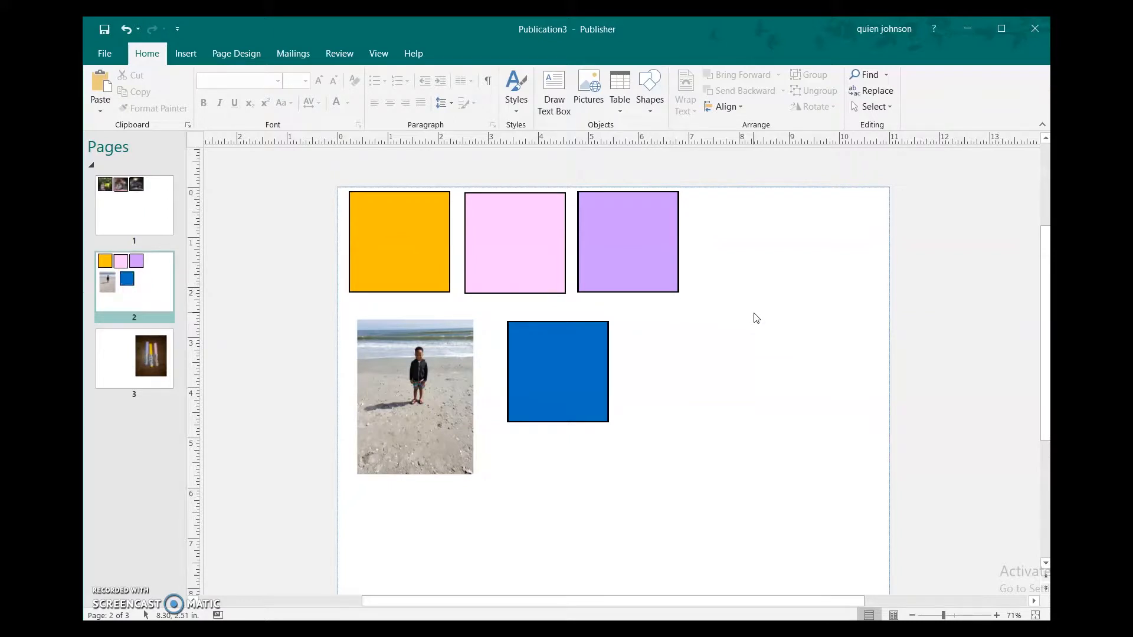
# Insert the pool photo 20190302_144900 (3) on page 2 and rotate it 90° clockwise so it stands upright
pyautogui.click(186, 53)
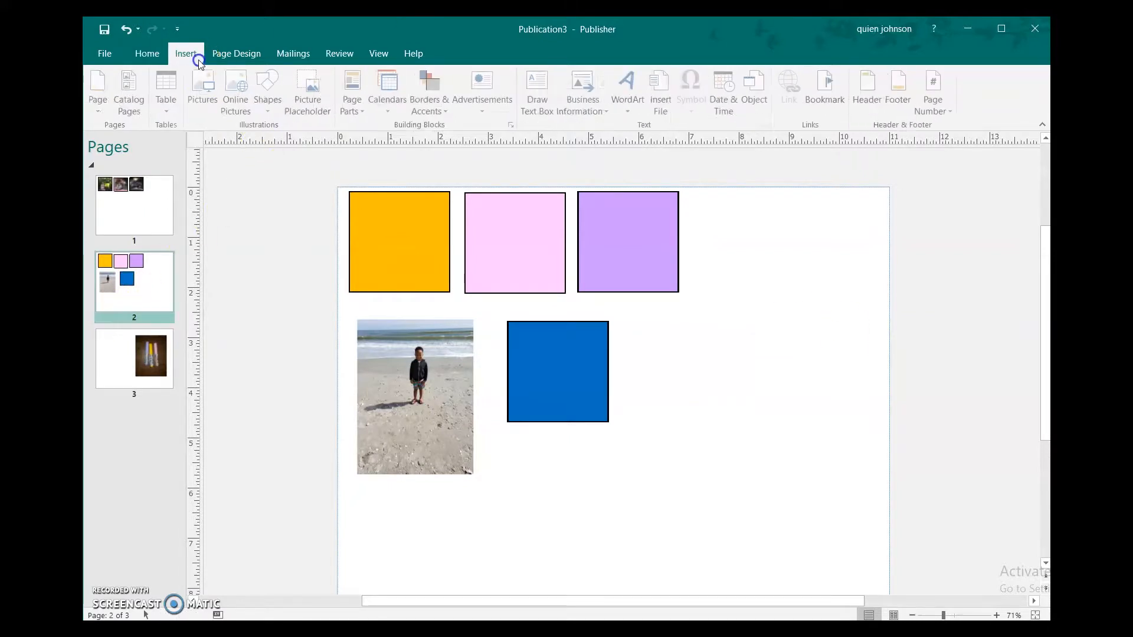
pyautogui.click(204, 86)
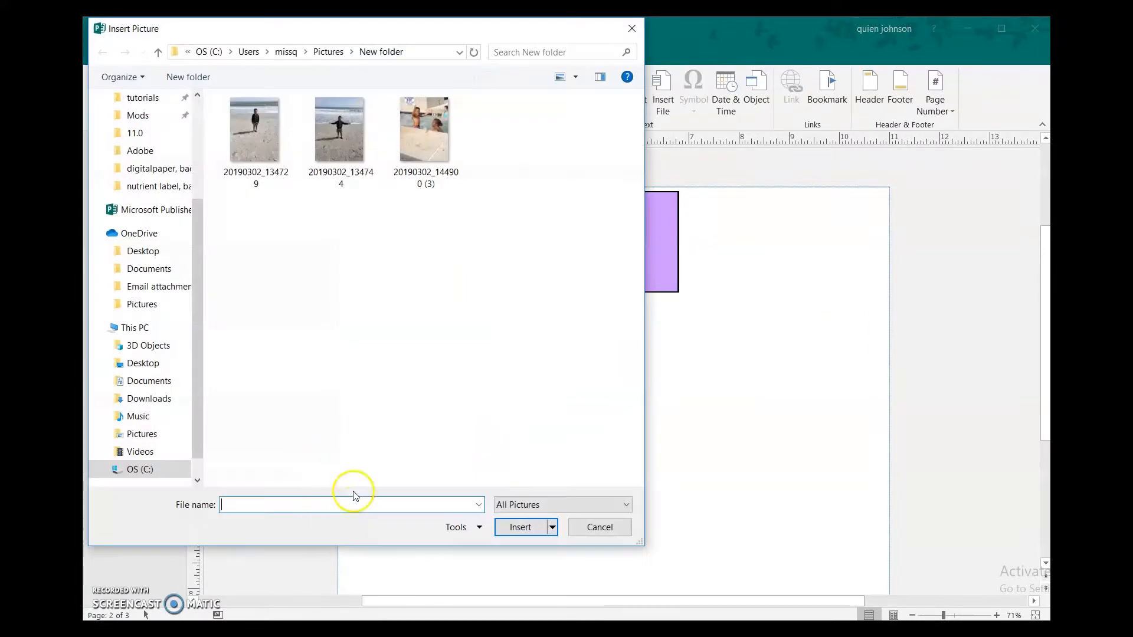
pyautogui.click(321, 155)
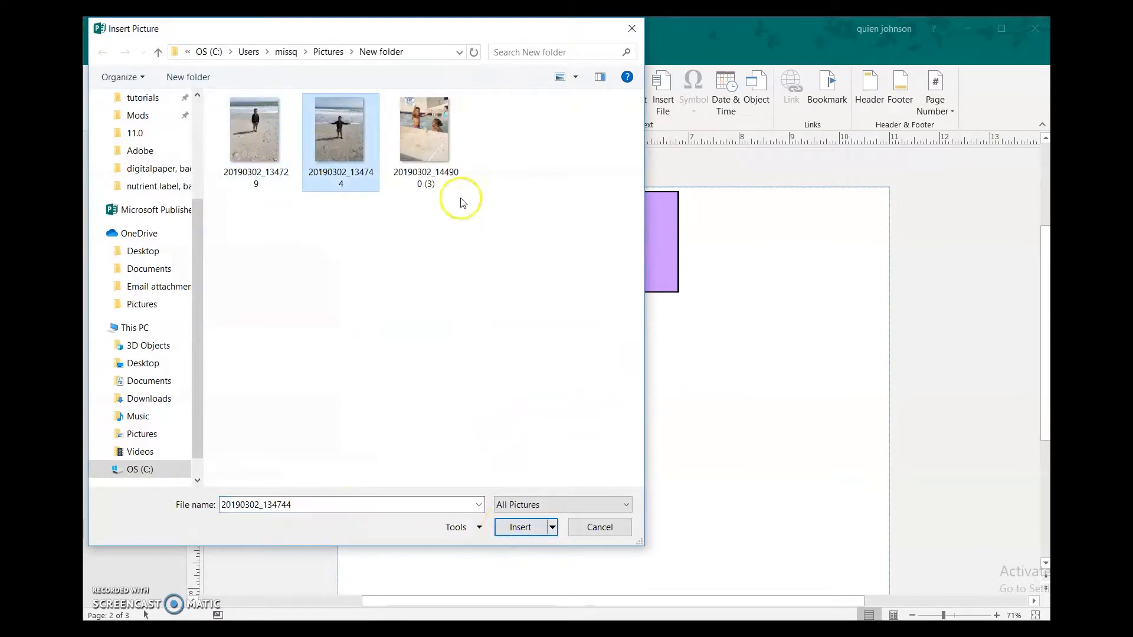
pyautogui.click(425, 150)
pyautogui.click(521, 527)
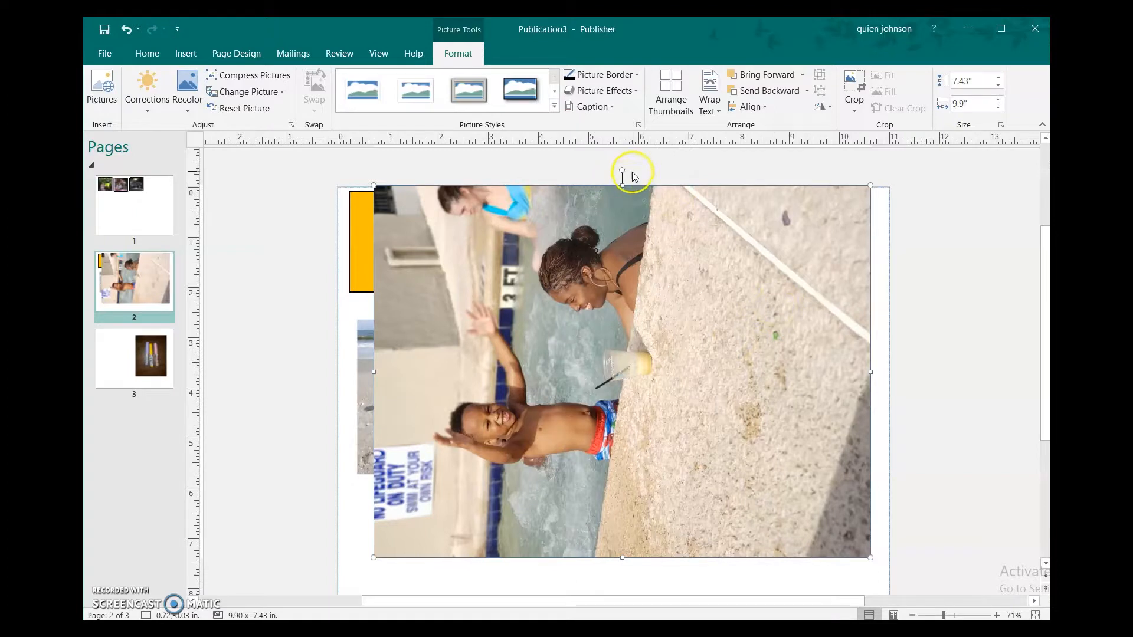
pyautogui.moveTo(621, 171); pyautogui.dragTo(690, 368)
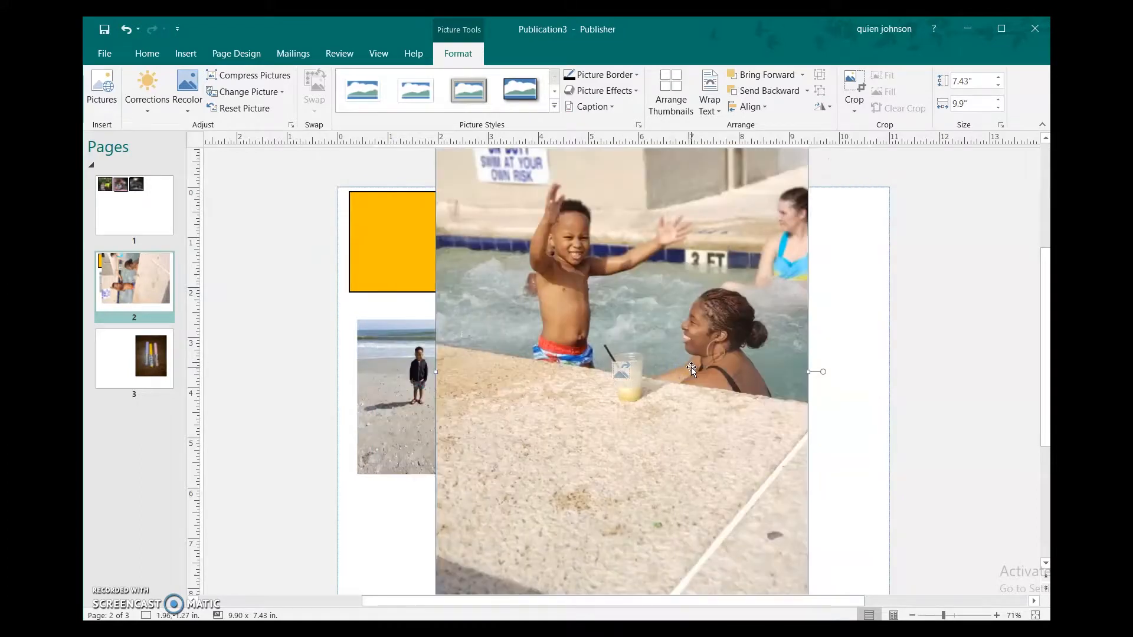
# Set the pool photo's height to 2 in and move the photo onto the blue square
pyautogui.scroll(1, 365, 315)
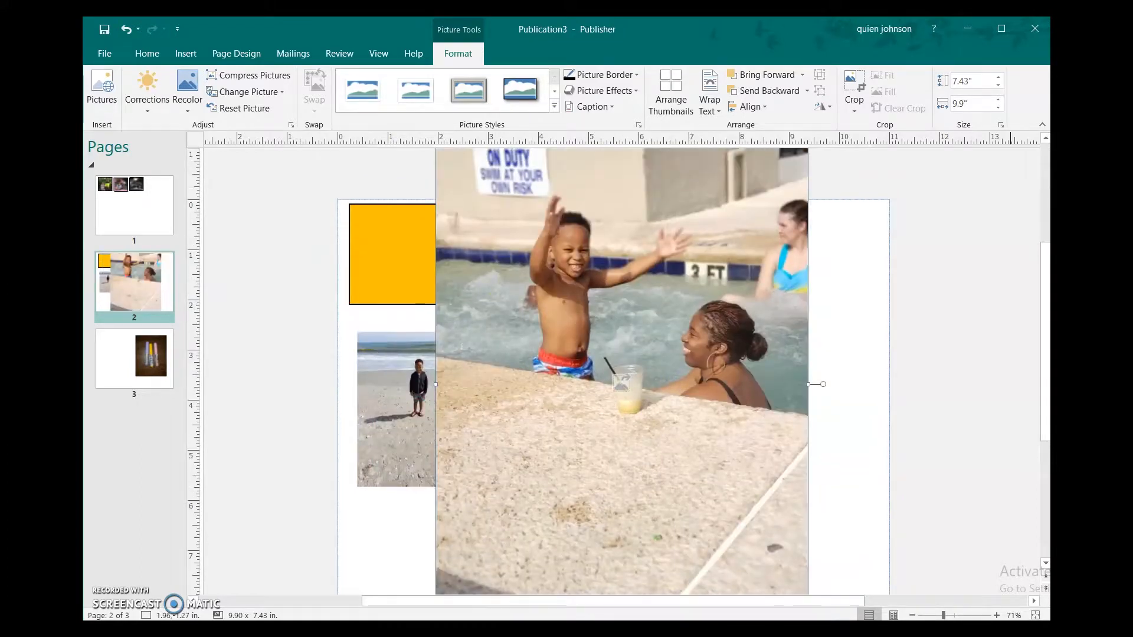
pyautogui.click(988, 81)
pyautogui.write('2')
pyautogui.press('Return')
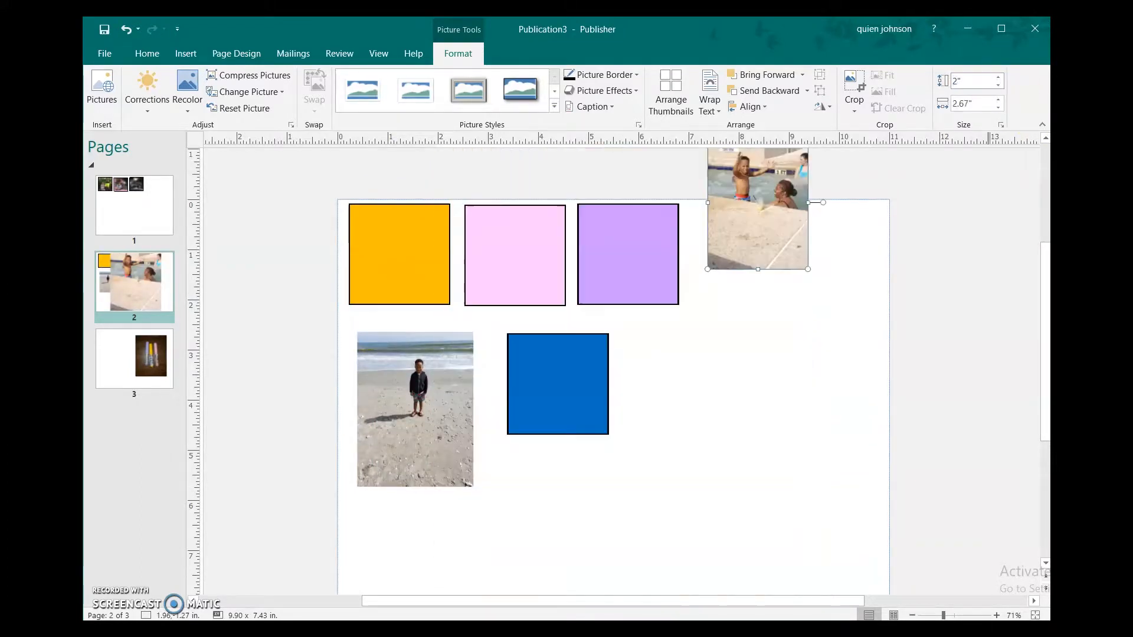
pyautogui.moveTo(786, 241); pyautogui.dragTo(581, 428)
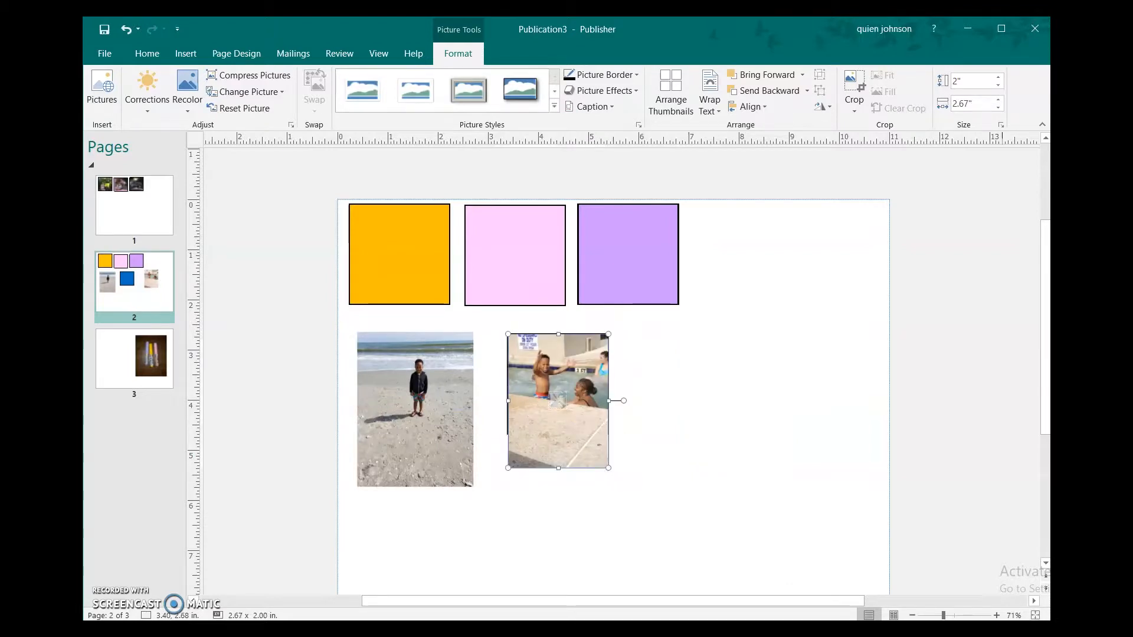
# Resize the pool photo to 1.75 by 1.75 in with its aspect ratio unlocked
pyautogui.click(983, 103)
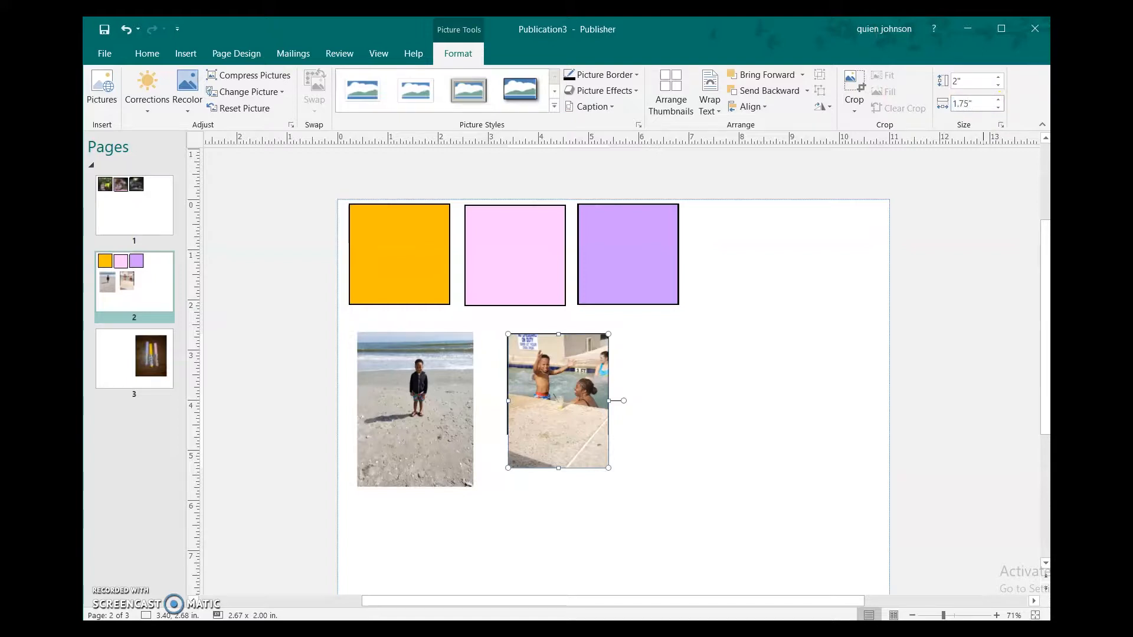
pyautogui.press('Return')
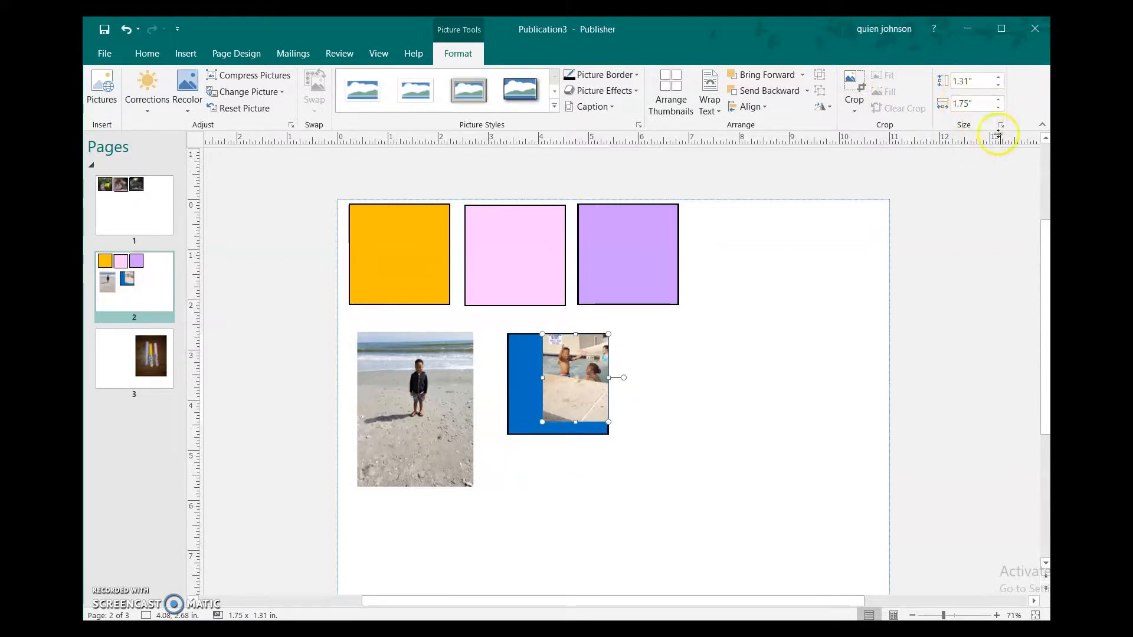
pyautogui.click(1003, 127)
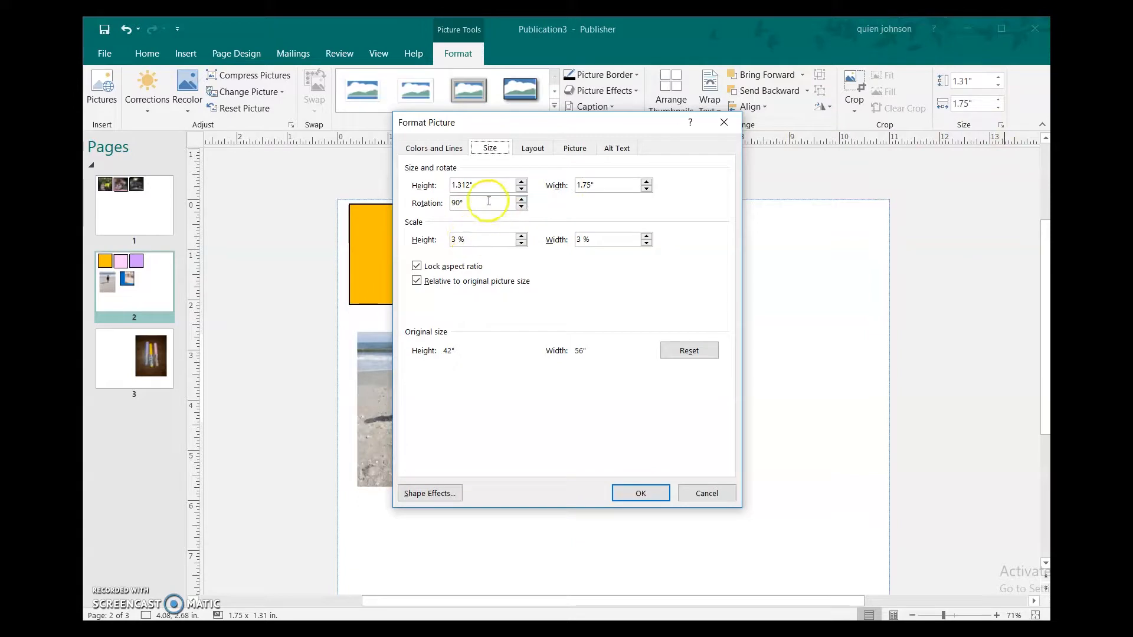
pyautogui.click(417, 267)
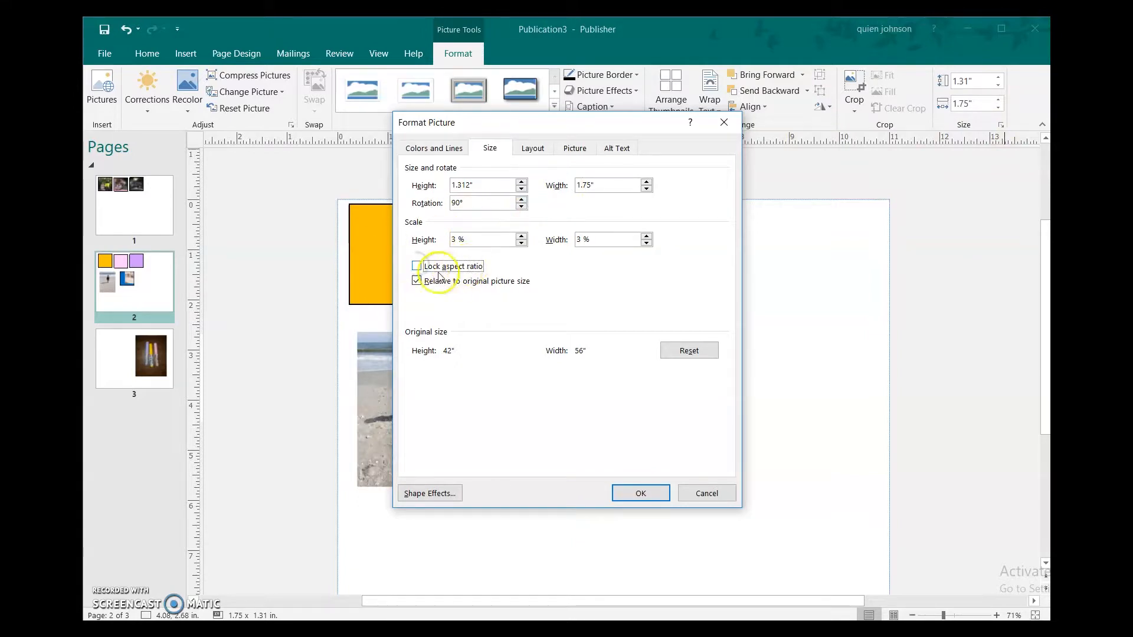
pyautogui.click(489, 184)
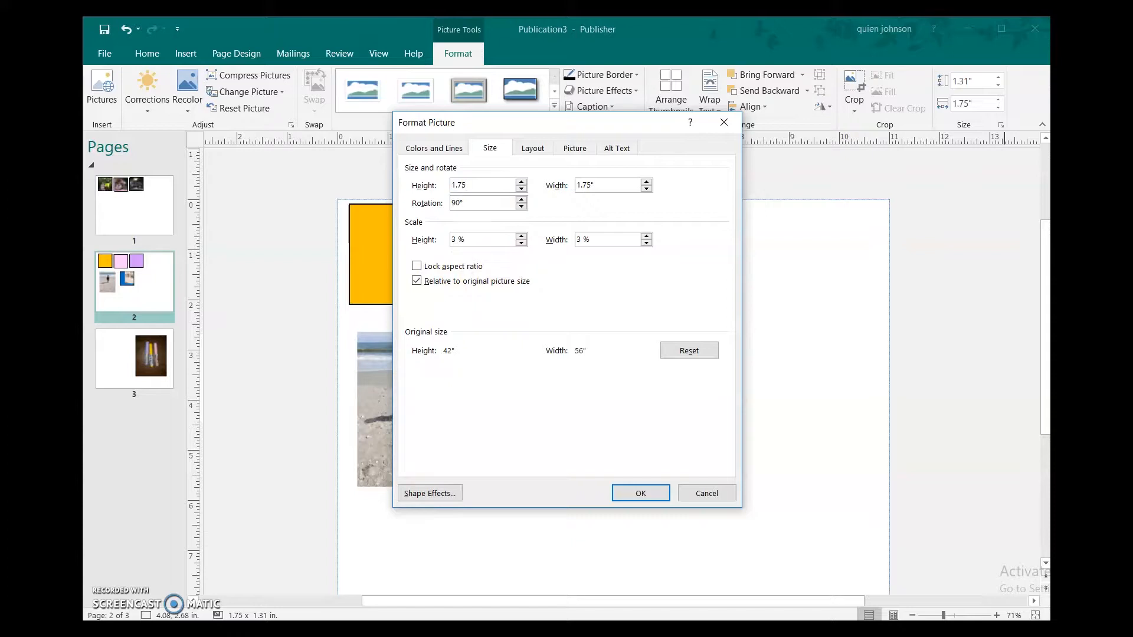
pyautogui.write('75')
pyautogui.click(649, 493)
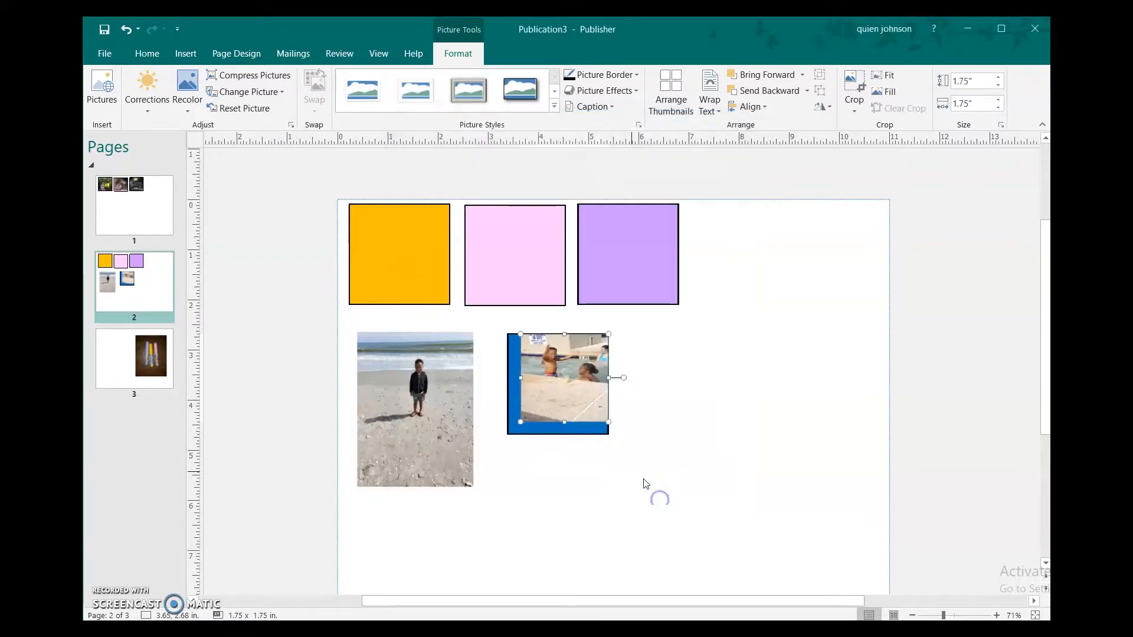
# Reposition the pool photo inside the blue square, nudging it up and right towards an even border
pyautogui.moveTo(598, 409); pyautogui.dragTo(587, 419)
pyautogui.press('Up')
pyautogui.press('Up')
pyautogui.press('Up')
pyautogui.press('Up')
pyautogui.press('Up')
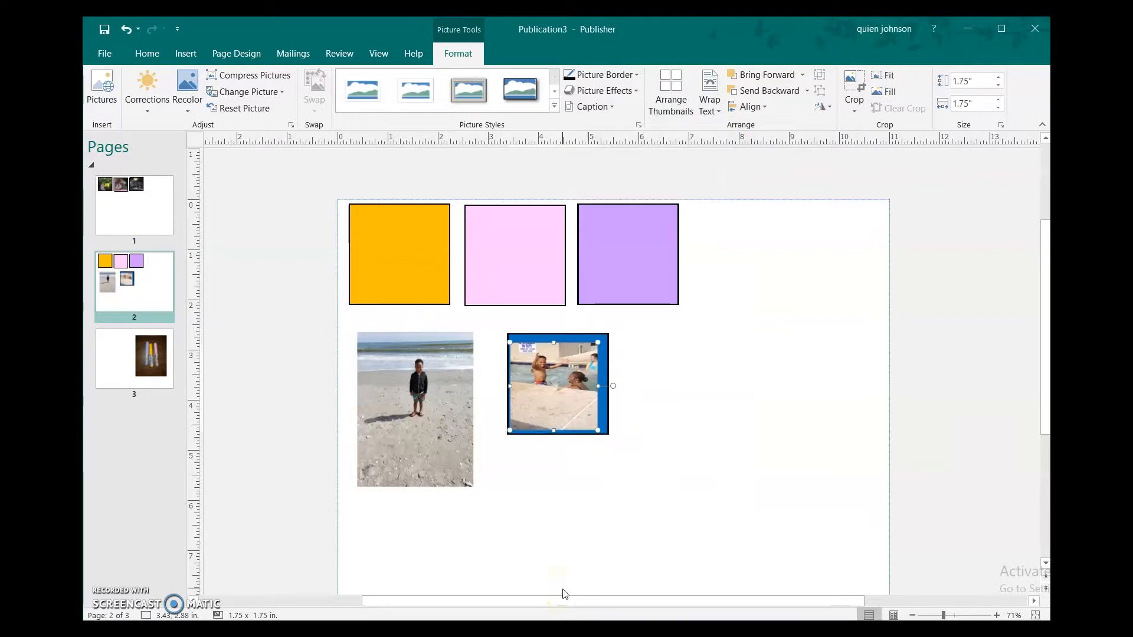
pyautogui.press('Right')
pyautogui.press('Right')
pyautogui.press('Right')
pyautogui.press('Right')
pyautogui.press('Right')
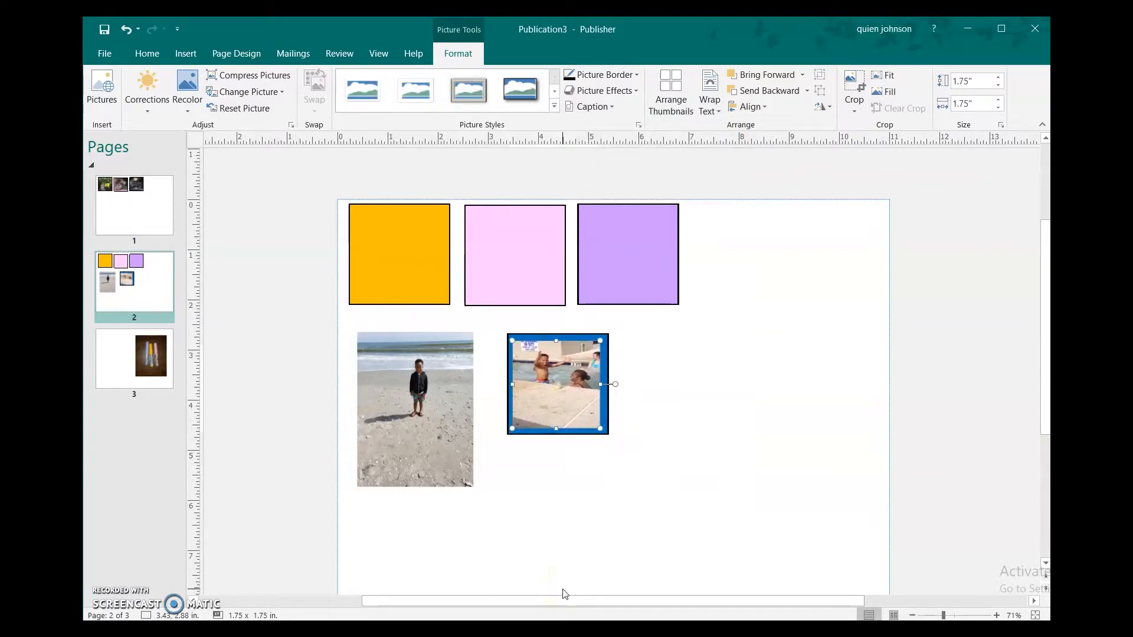
# Enlarge the pool photo to 1.9 by 1.9 in and centre it on the blue square
pyautogui.click(998, 77)
pyautogui.click(998, 77)
pyautogui.click(998, 100)
pyautogui.click(997, 100)
pyautogui.moveTo(556, 384); pyautogui.dragTo(562, 376)
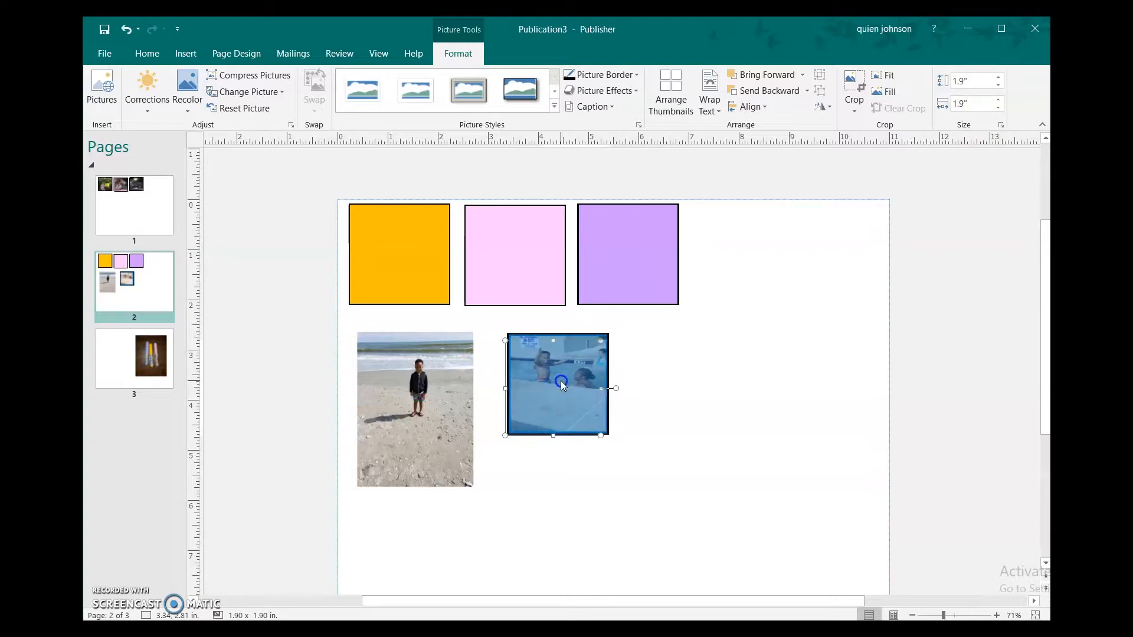
pyautogui.click(708, 455)
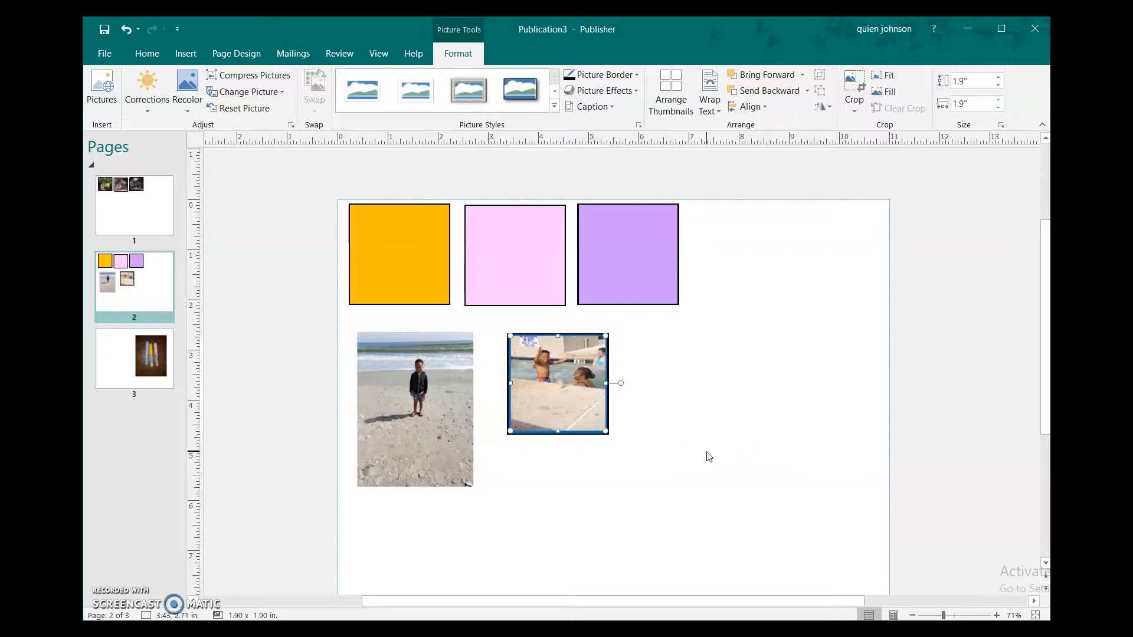
# Reduce the pool photo to 1.8 by 1.8 in and re-centre it inside the blue square
pyautogui.click(998, 86)
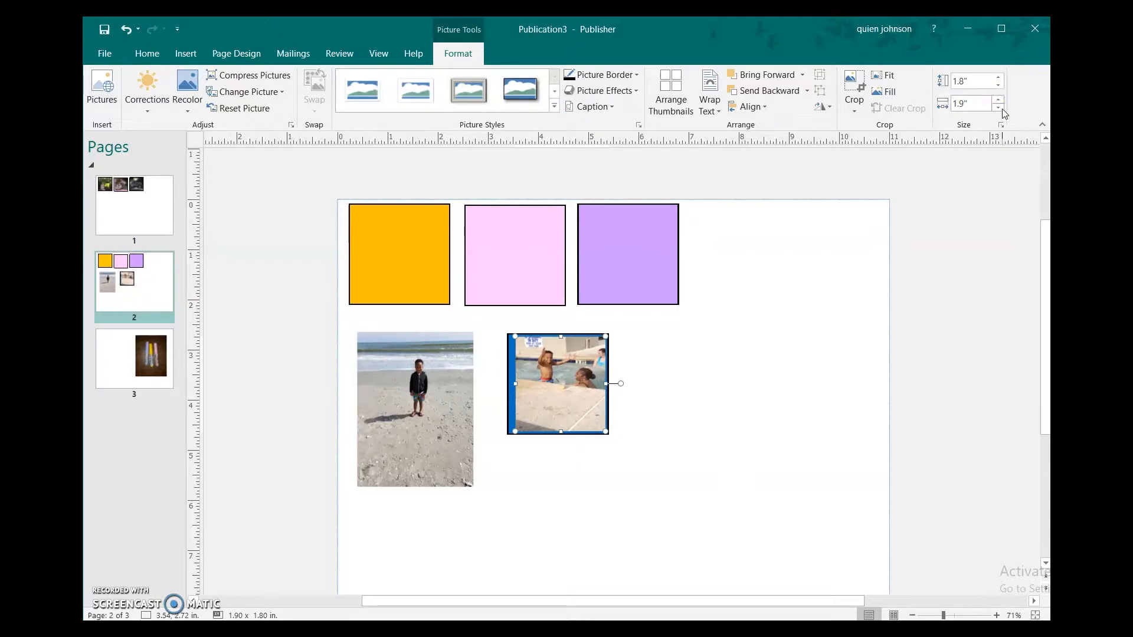
pyautogui.click(998, 108)
pyautogui.click(569, 376)
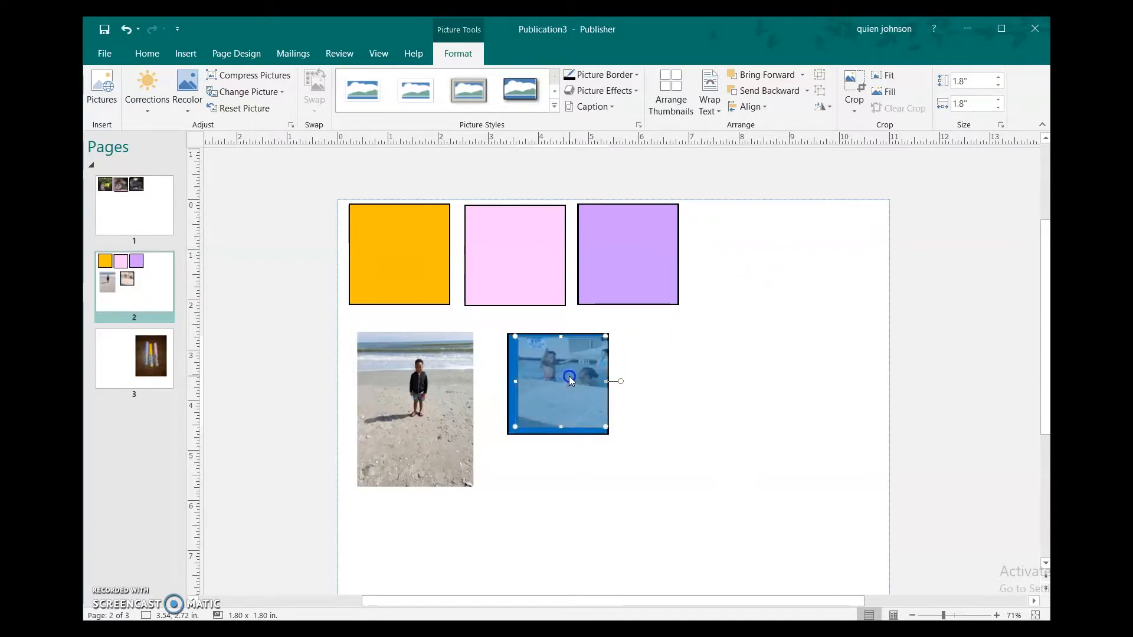
# Check the finished example on page 3, then crop the lower part of page 2's beach photo and place the photo on the orange square
pyautogui.click(154, 364)
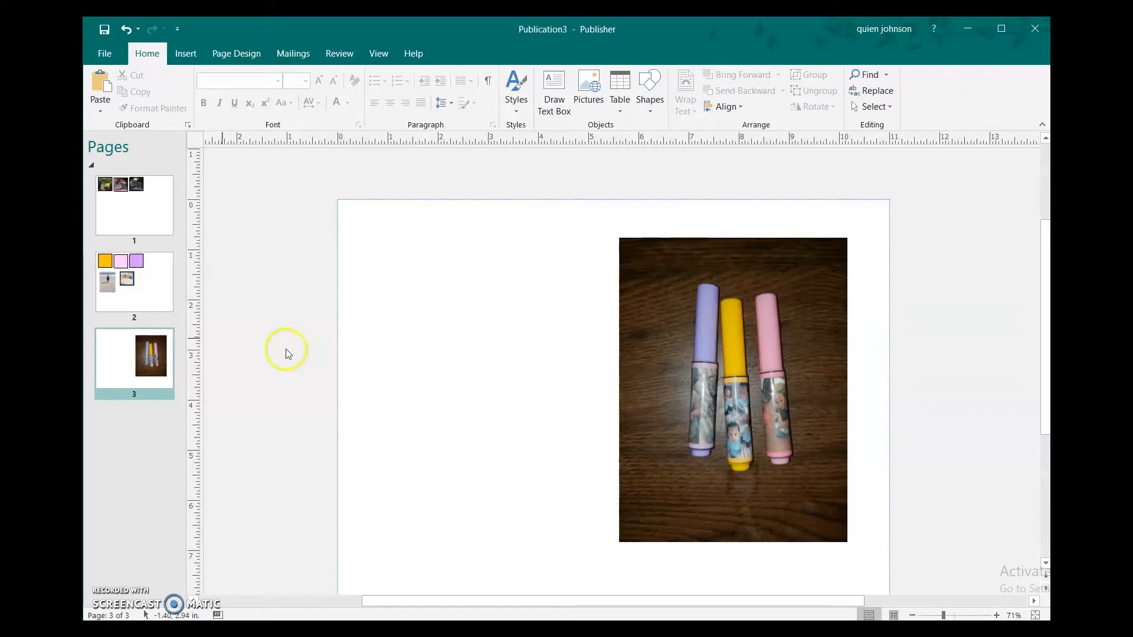
pyautogui.click(164, 301)
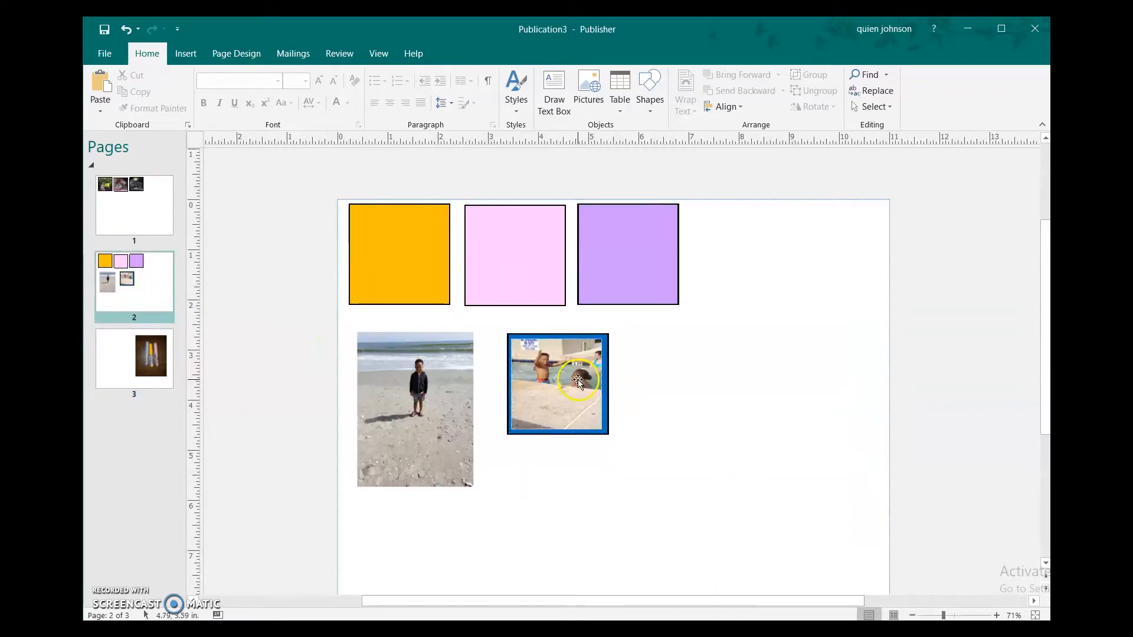
pyautogui.click(445, 411)
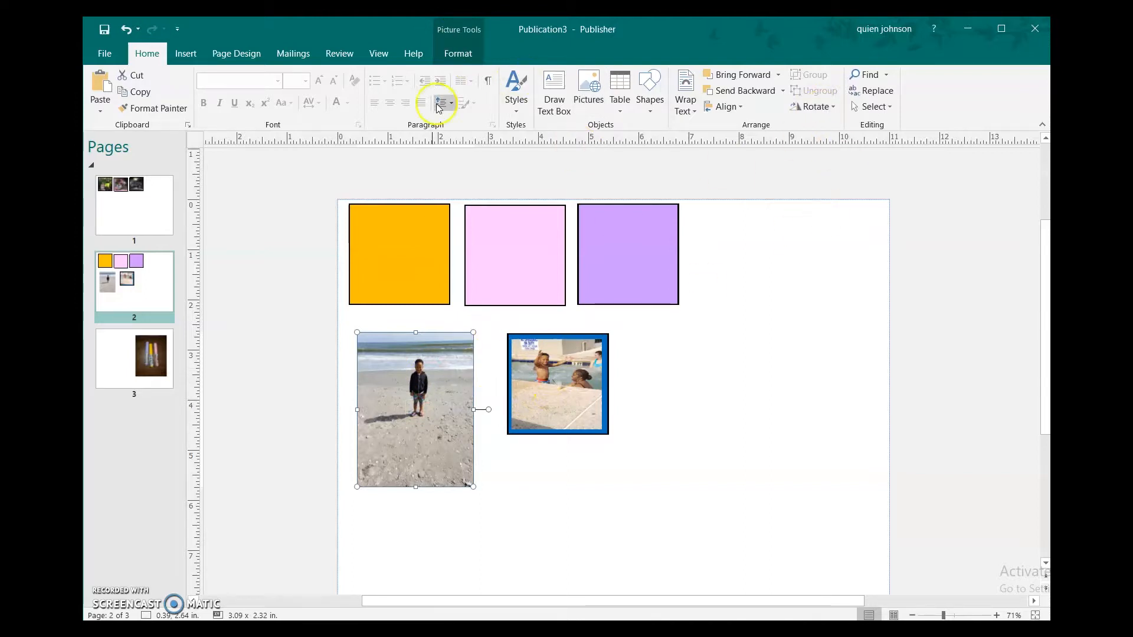
pyautogui.click(459, 55)
pyautogui.click(854, 90)
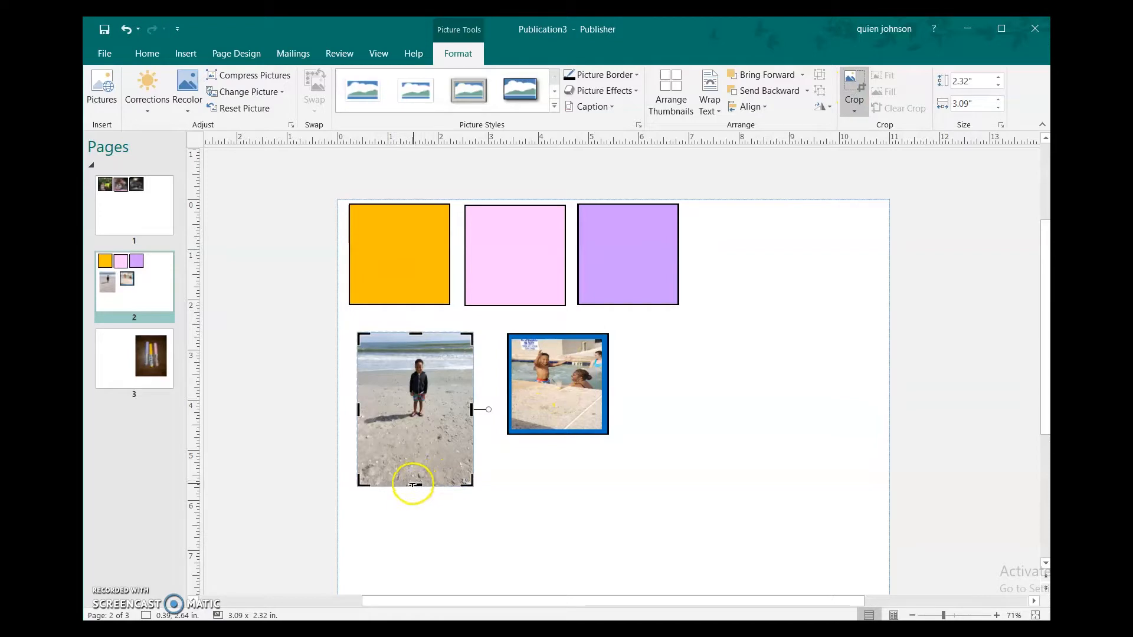
pyautogui.moveTo(416, 483); pyautogui.dragTo(430, 277)
pyautogui.click(597, 470)
# Resize the beach photo to 1.75 by 1.75 in with its aspect ratio unlocked and centre it on the orange square
pyautogui.click(1000, 124)
pyautogui.click(415, 266)
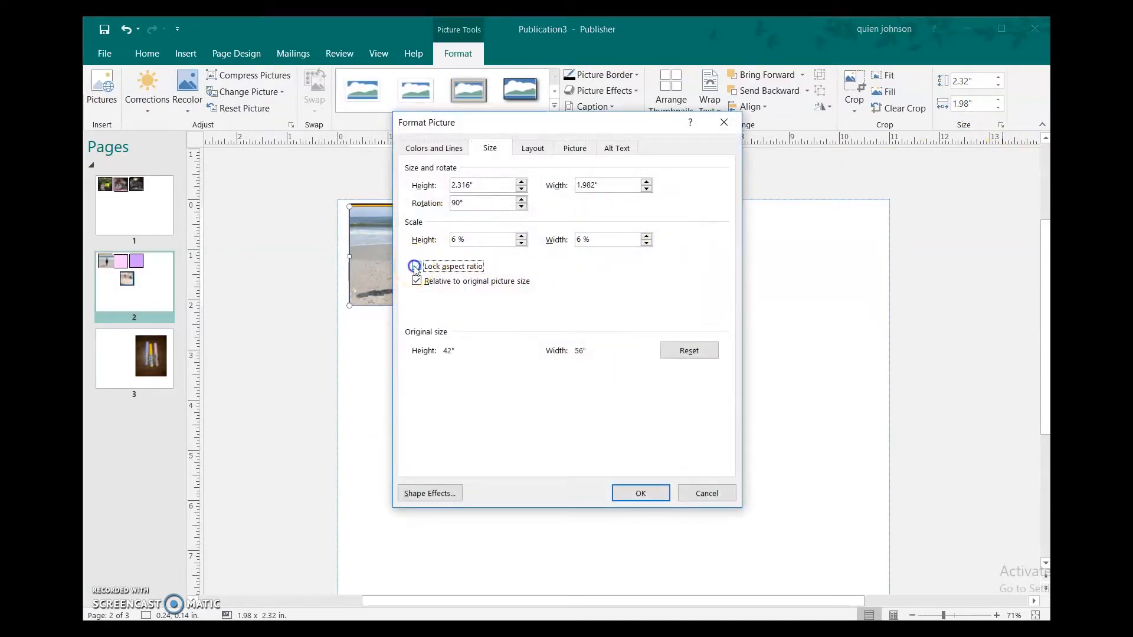
pyautogui.click(494, 186)
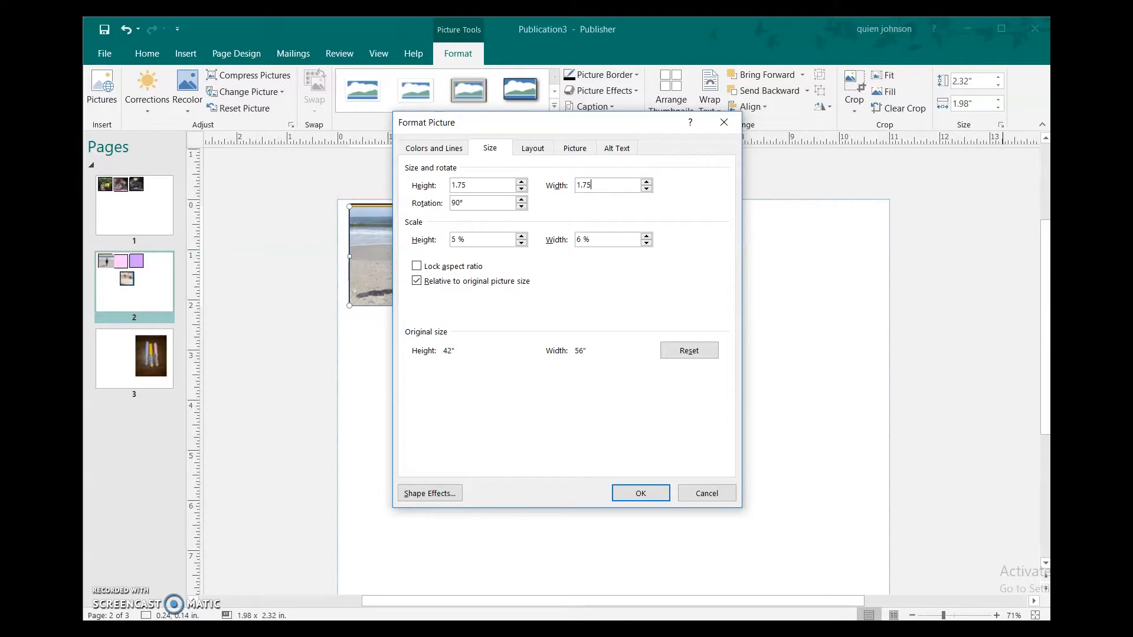
pyautogui.press('Return')
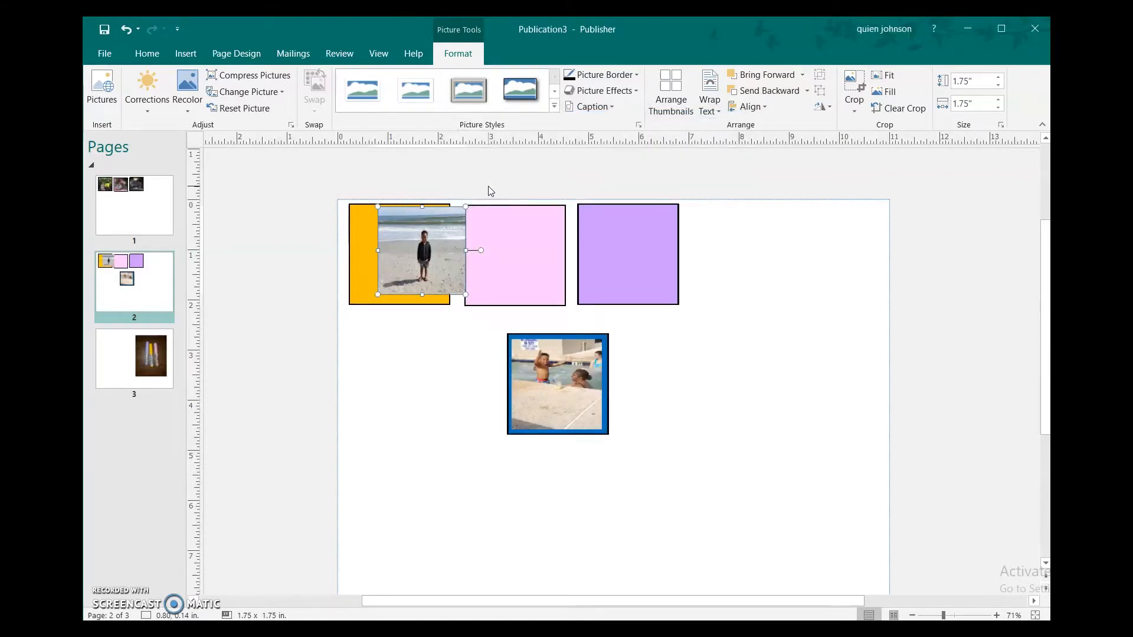
pyautogui.moveTo(415, 252); pyautogui.dragTo(368, 257)
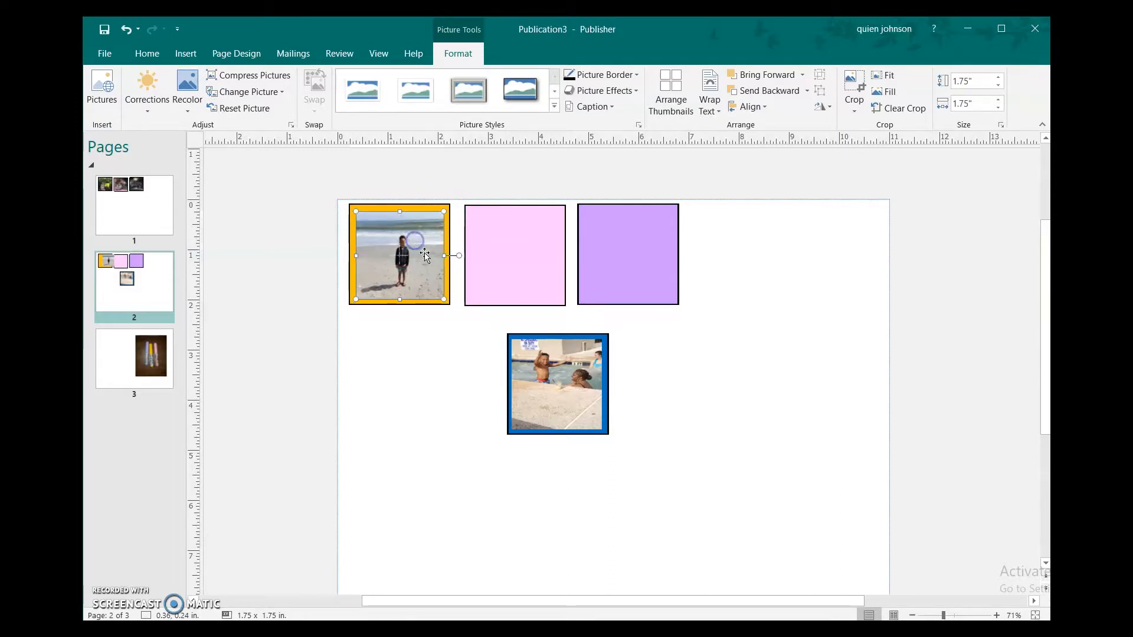
pyautogui.click(404, 343)
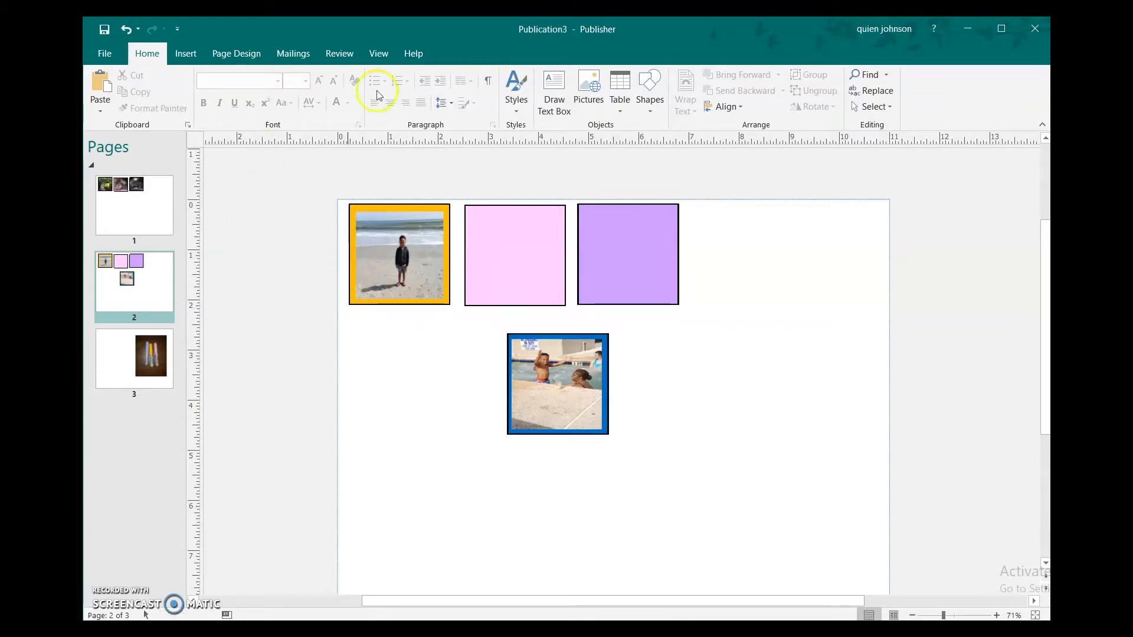
# Insert white WordArt reading "Happy Birthday" in Arial Black at size 12
pyautogui.click(188, 53)
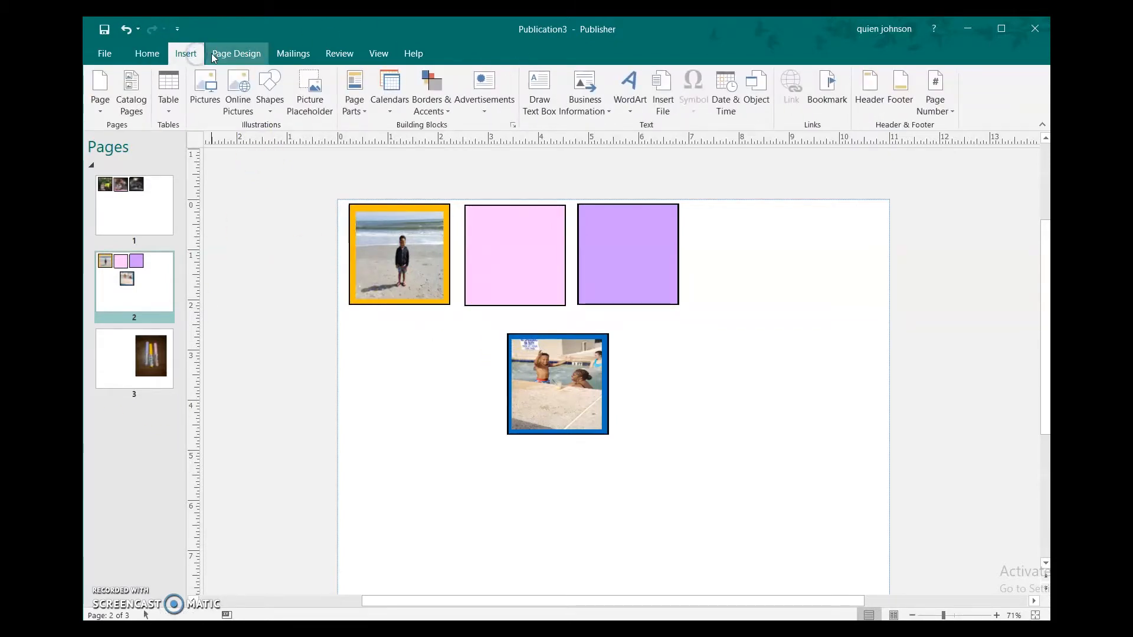
pyautogui.click(629, 95)
pyautogui.click(730, 156)
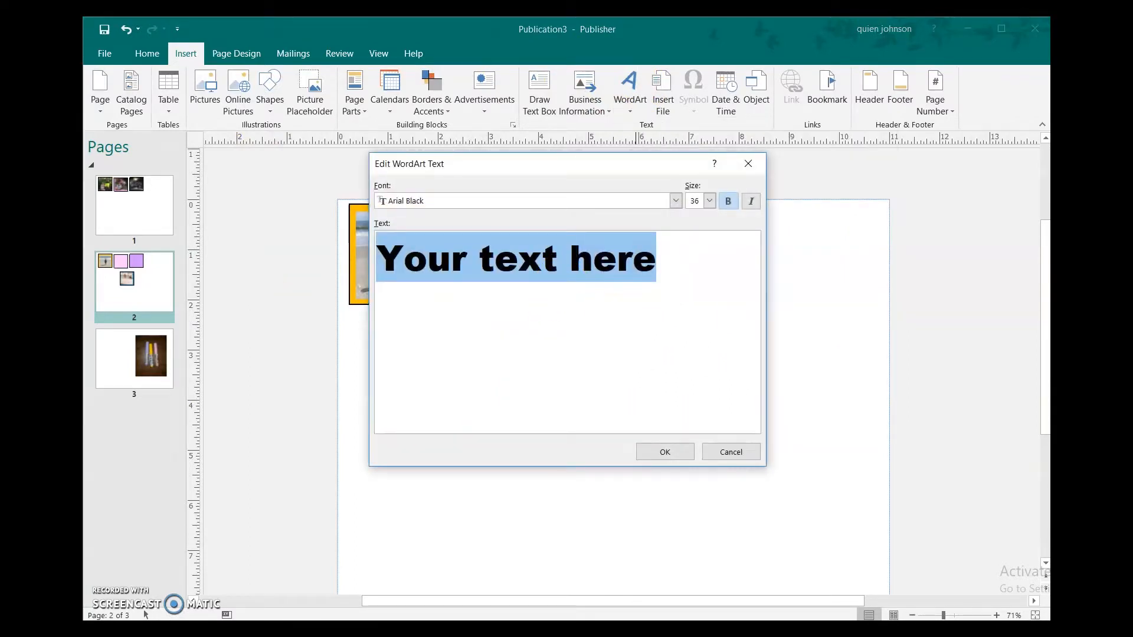
pyautogui.write('Happy B')
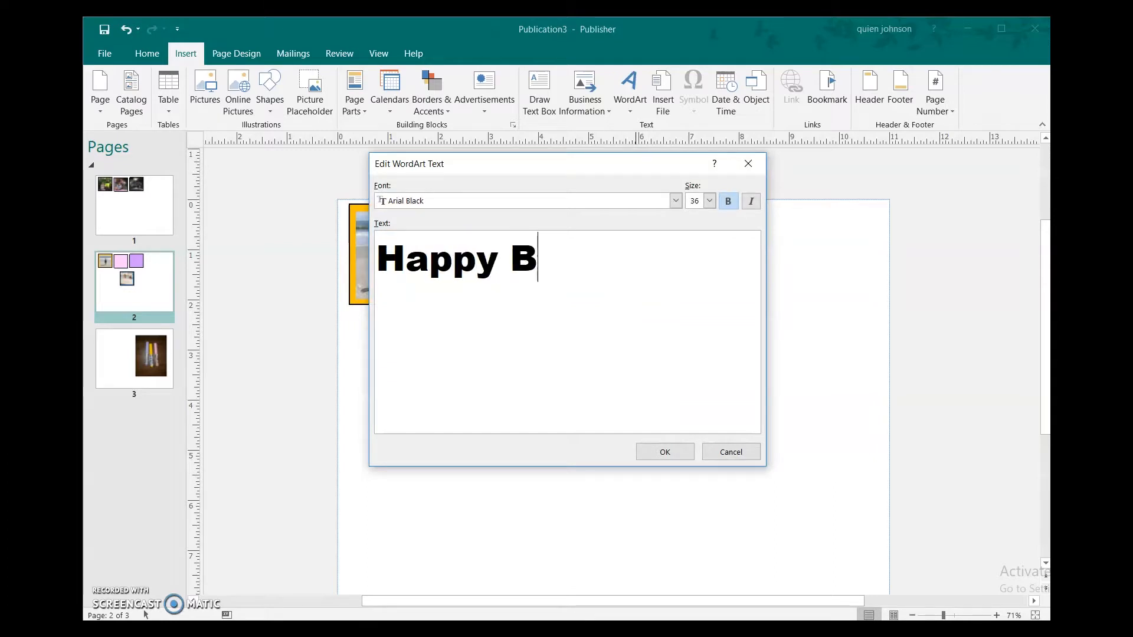
pyautogui.write('irthday')
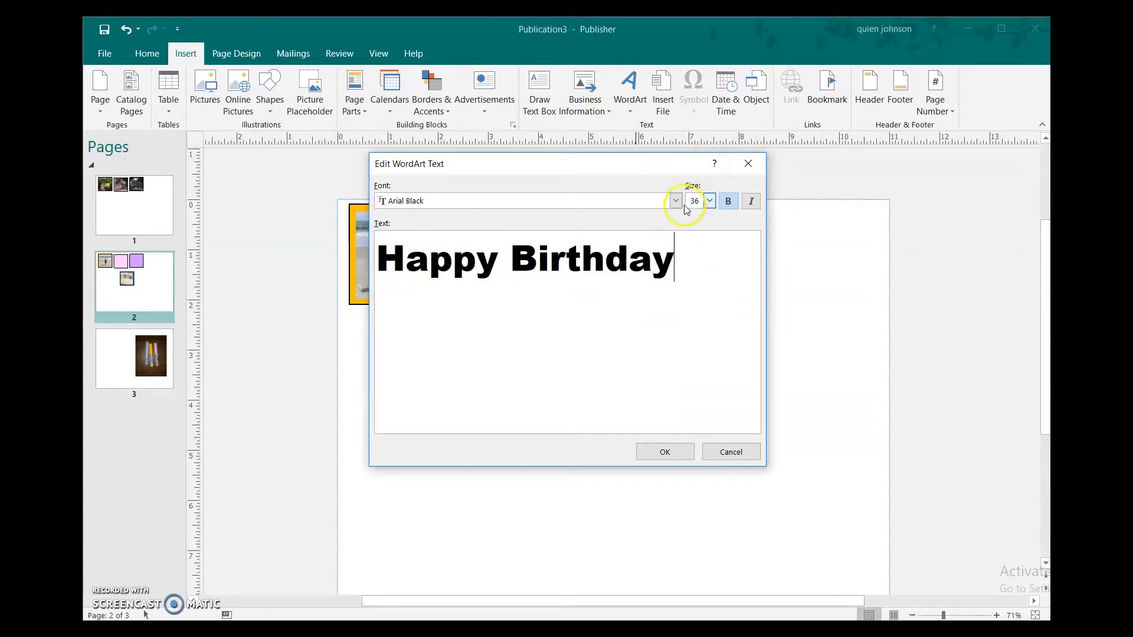
pyautogui.click(708, 202)
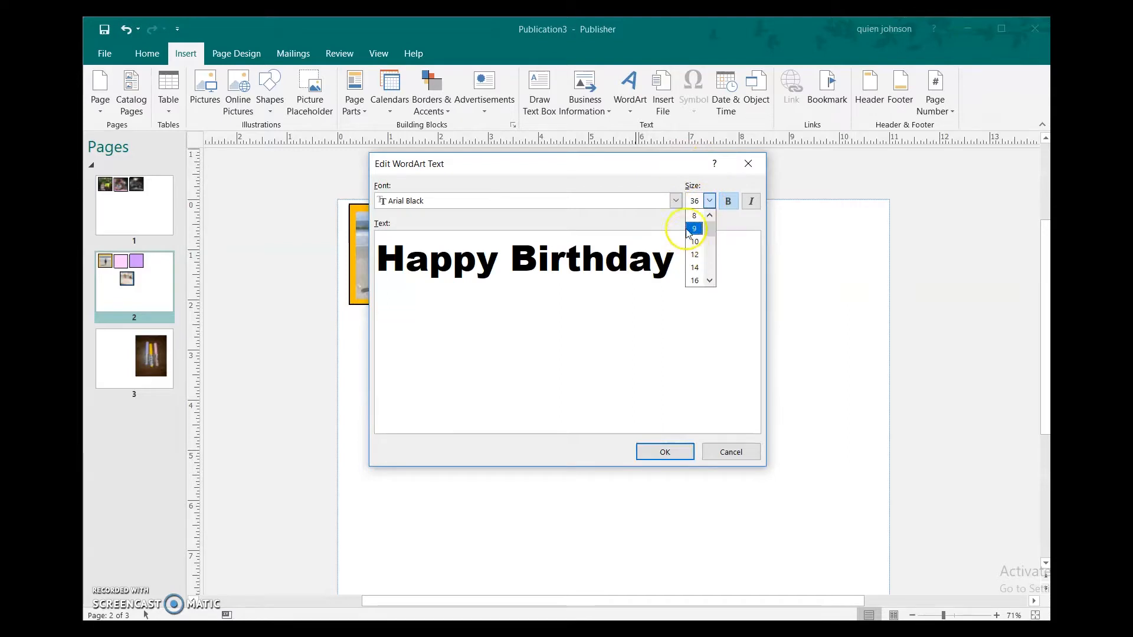
pyautogui.click(696, 258)
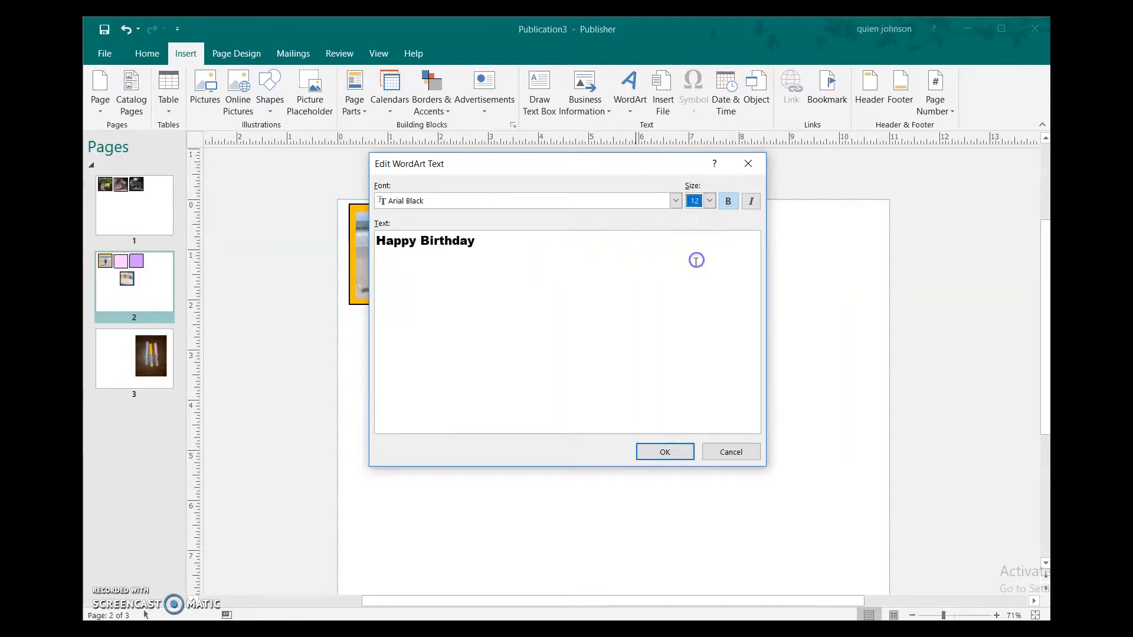
pyautogui.click(662, 451)
# Move the "Happy Birthday" WordArt onto the lower edge of the beach photo, centred in the orange square
pyautogui.moveTo(617, 370); pyautogui.dragTo(429, 298)
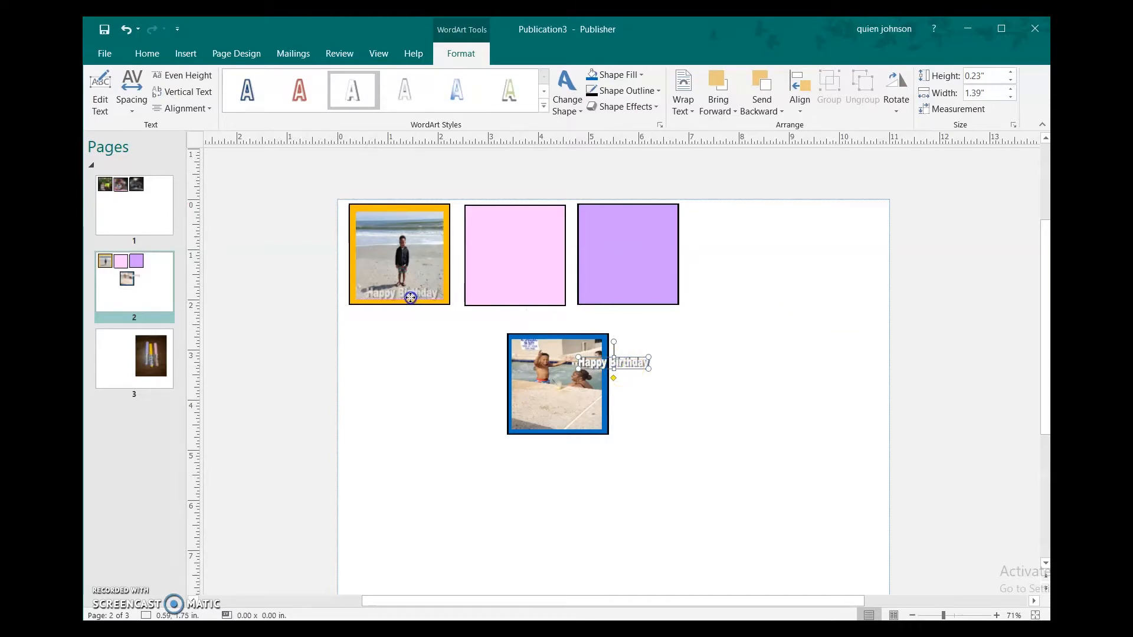
pyautogui.moveTo(411, 298); pyautogui.dragTo(412, 299)
pyautogui.click(419, 354)
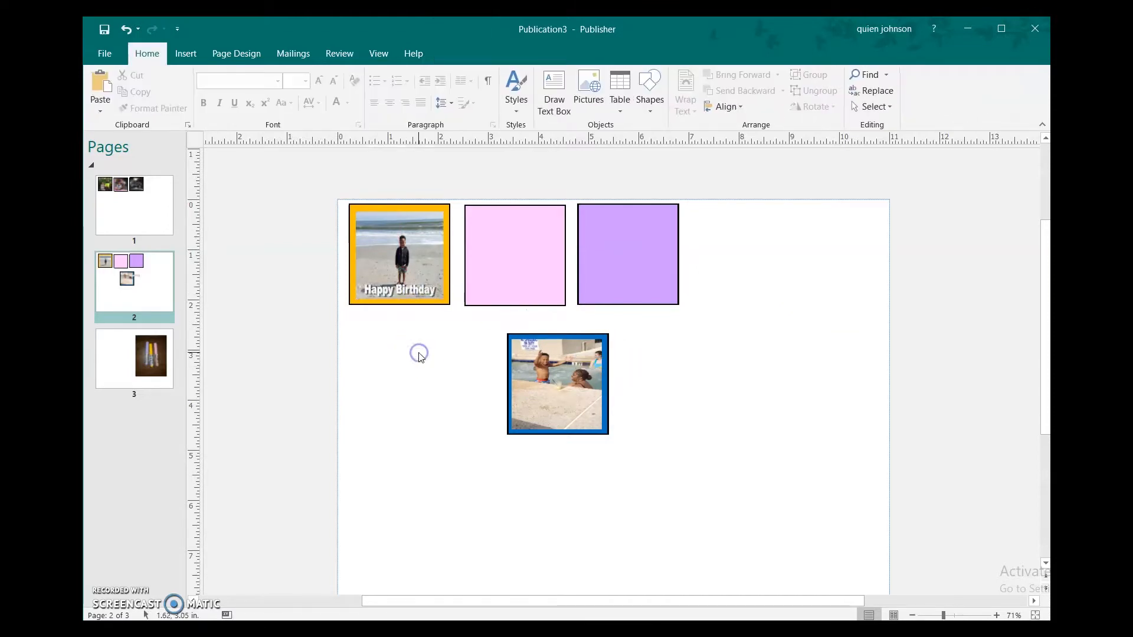
# Change the outline of the beach photo's "Happy Birthday" WordArt to the standard orange matching its square
pyautogui.click(386, 292)
pyautogui.click(650, 91)
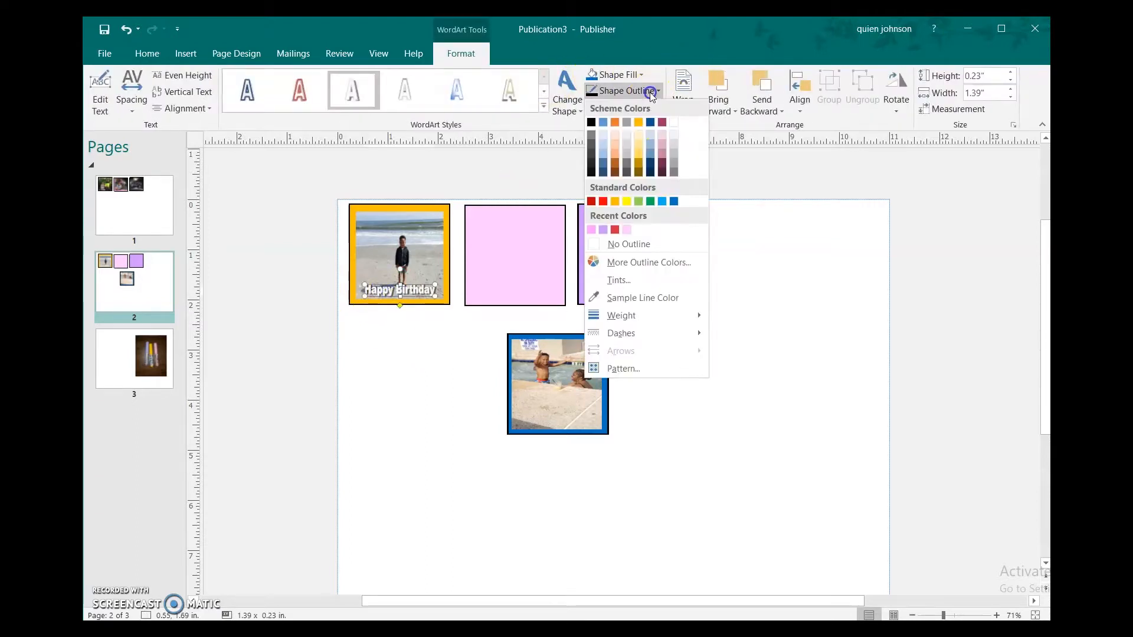
pyautogui.click(613, 204)
pyautogui.click(374, 417)
pyautogui.click(507, 418)
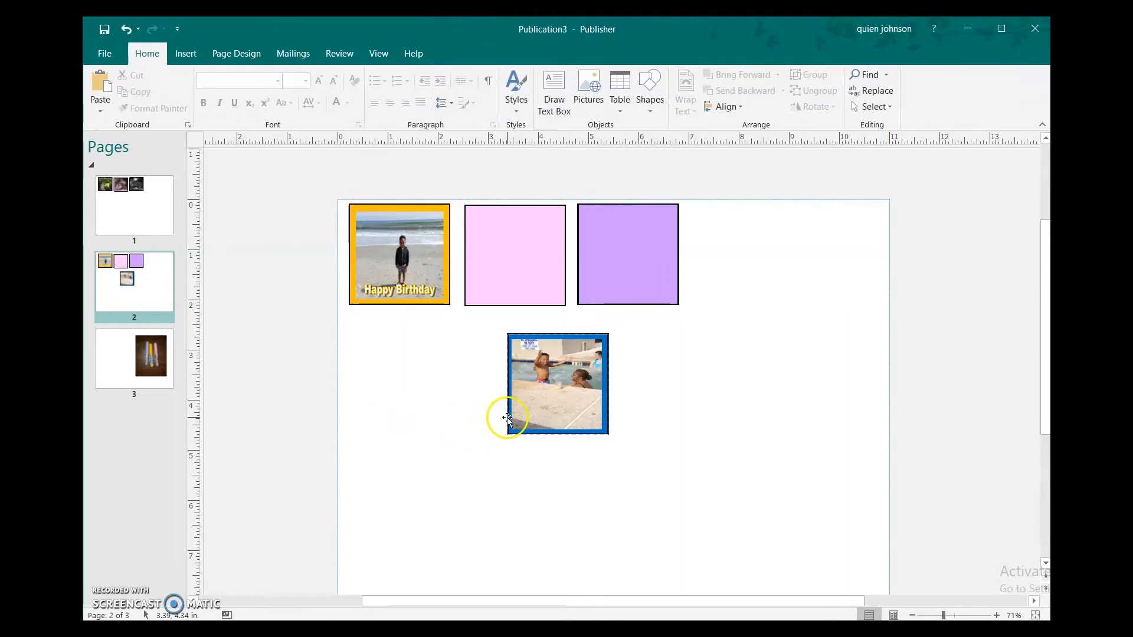
# Copy the "Happy Birthday" WordArt and place the duplicate along the lower edge of the pool photo
pyautogui.click(399, 290)
pyautogui.rightClick(399, 291)
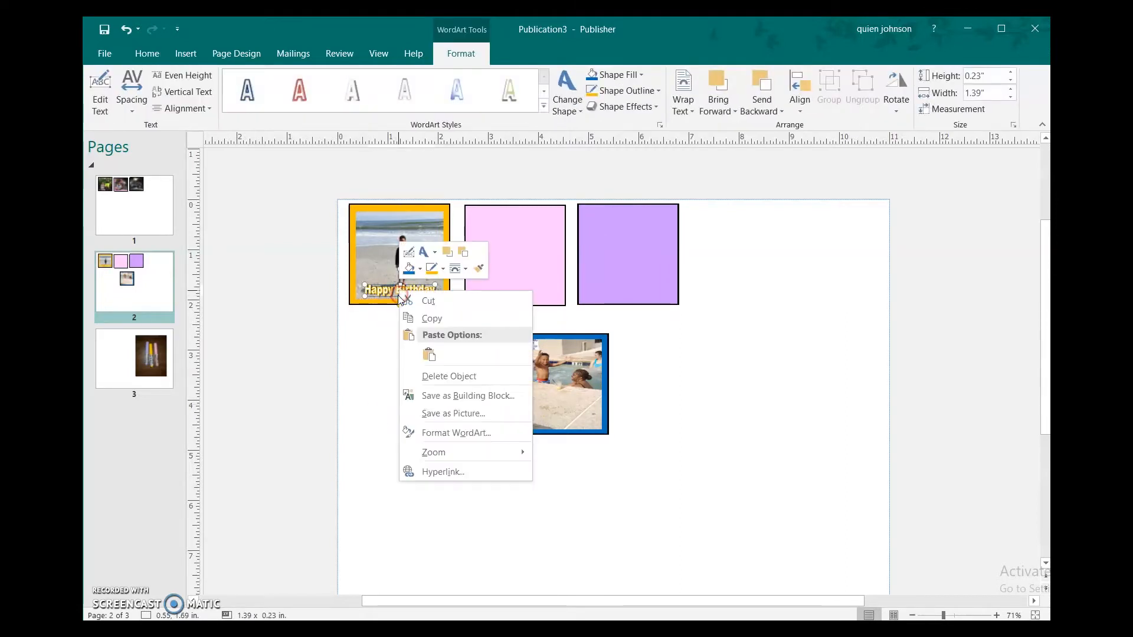
pyautogui.click(442, 316)
pyautogui.rightClick(664, 407)
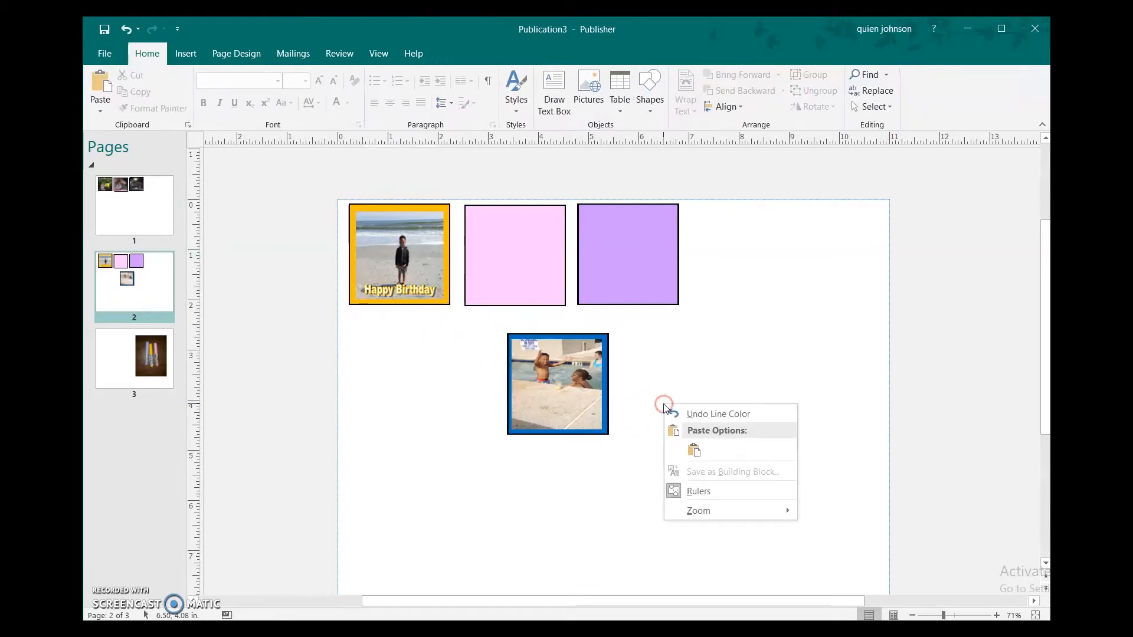
pyautogui.click(692, 452)
pyautogui.moveTo(713, 413); pyautogui.dragTo(571, 418)
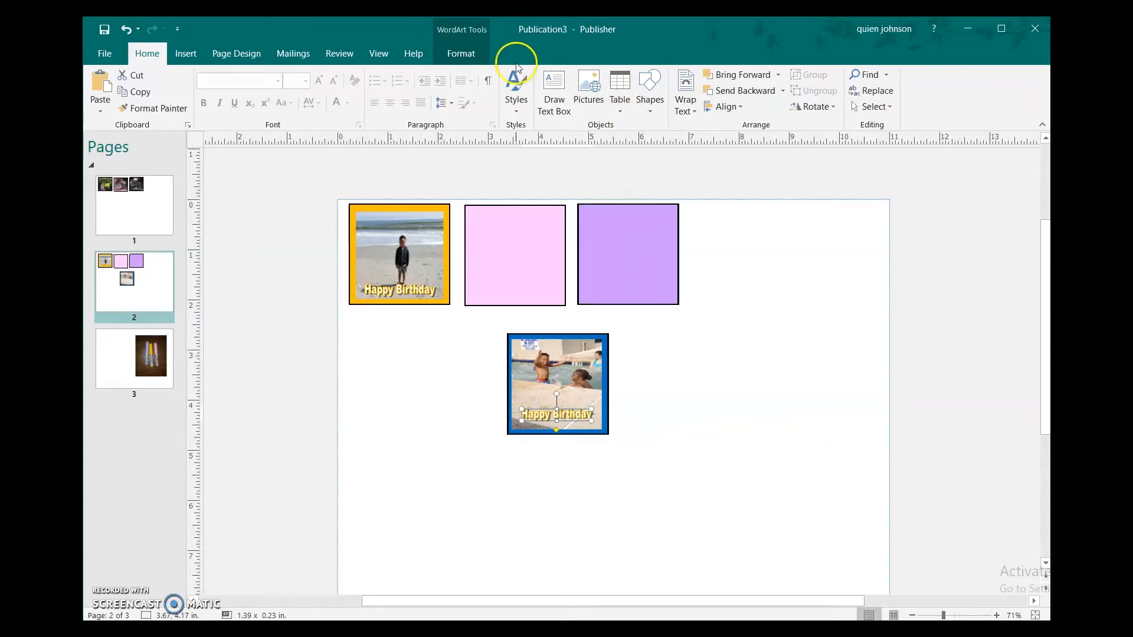
# Change the outline of the pool photo's "Happy Birthday" WordArt to the standard blue
pyautogui.click(461, 53)
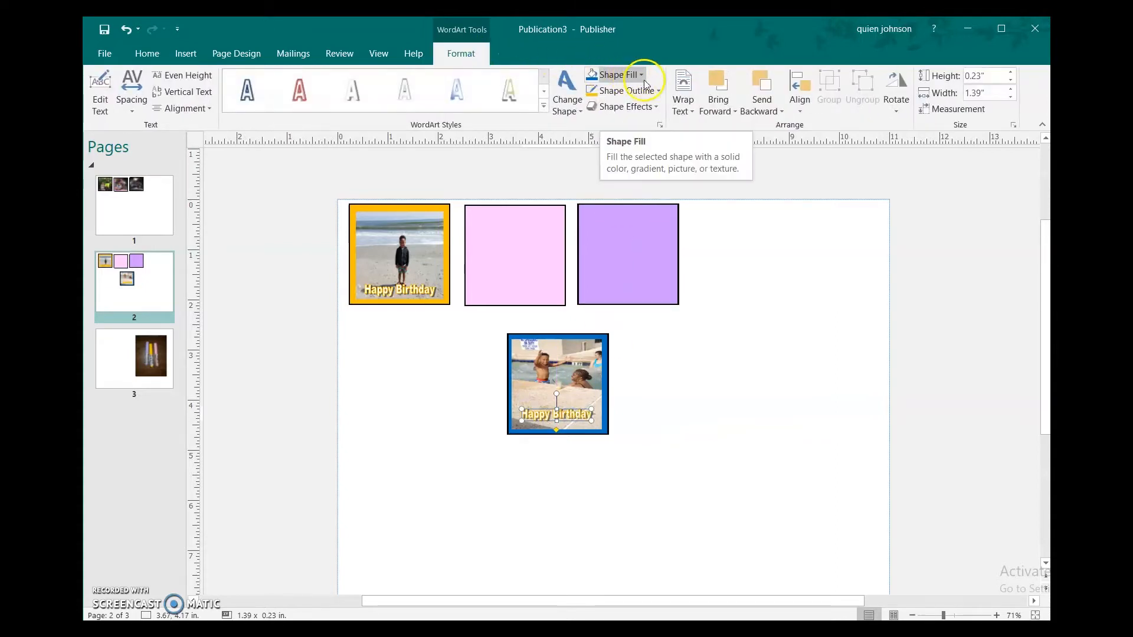
pyautogui.click(627, 90)
pyautogui.click(673, 201)
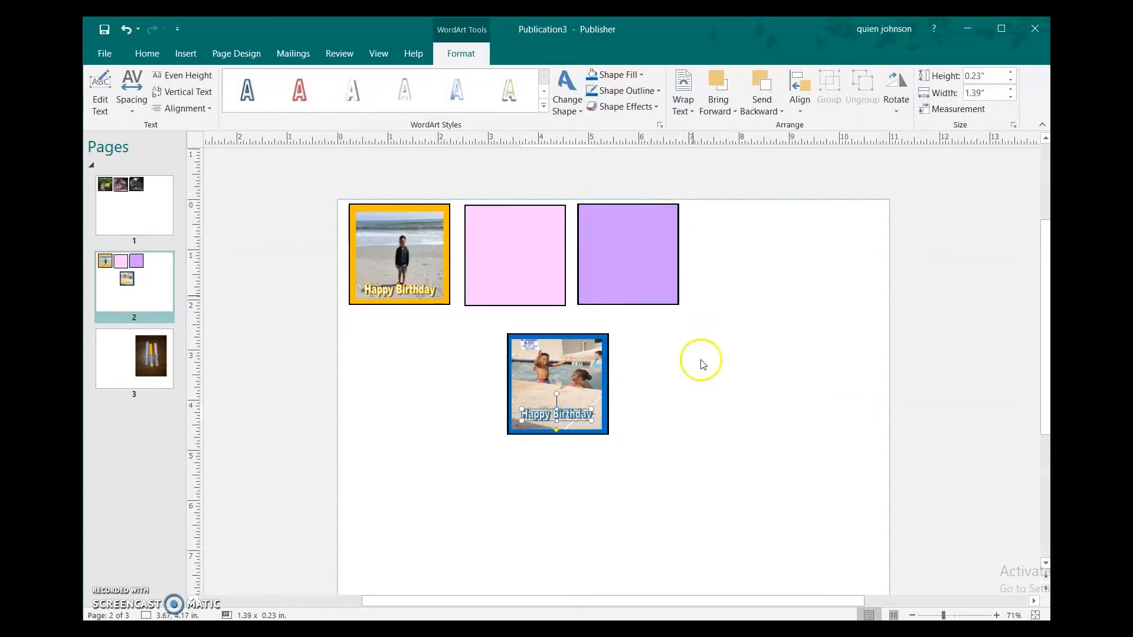
pyautogui.click(703, 358)
# Stretch both "Happy Birthday" WordArt captions vertically to a height of about 0.38 in each
pyautogui.click(555, 420)
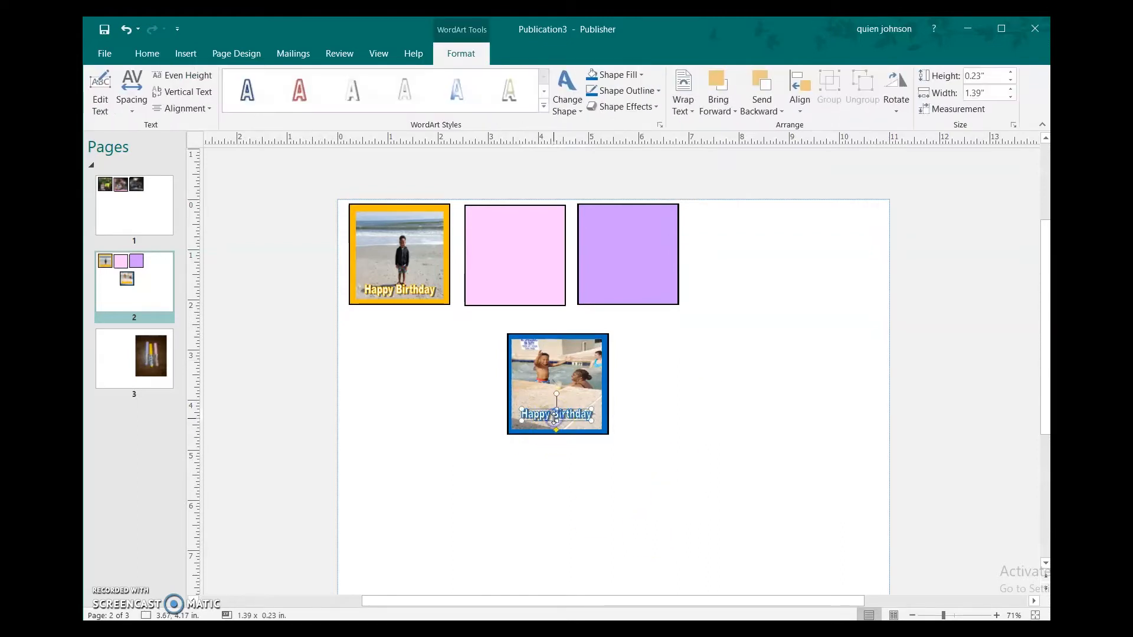
pyautogui.moveTo(555, 425); pyautogui.dragTo(555, 431)
pyautogui.click(657, 394)
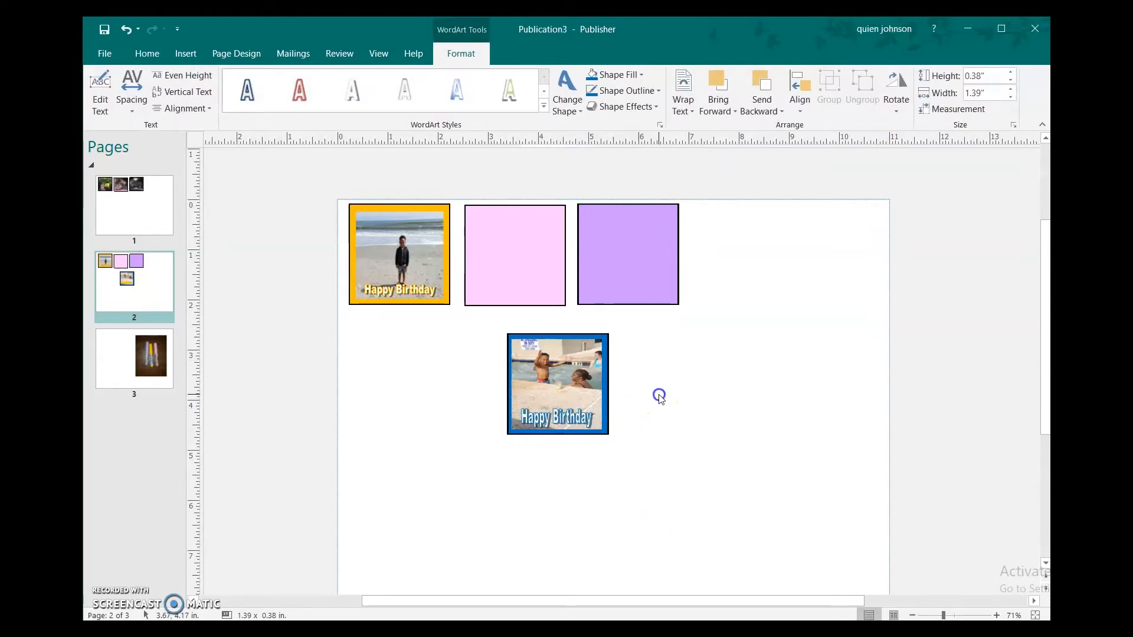
pyautogui.click(403, 288)
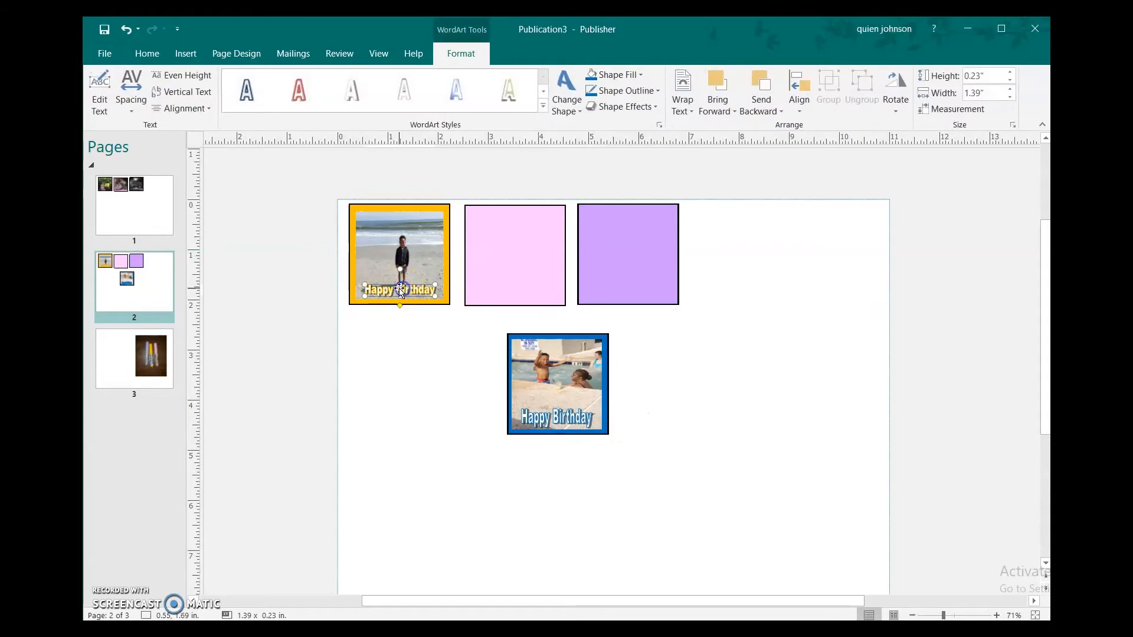
pyautogui.moveTo(400, 277); pyautogui.dragTo(399, 277)
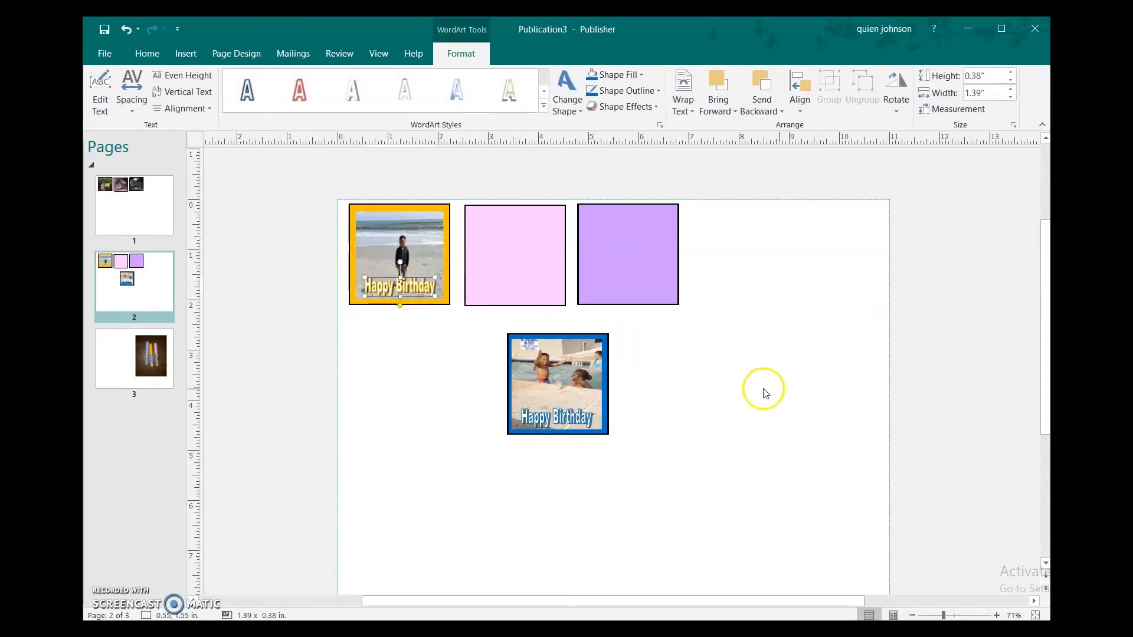
pyautogui.click(768, 381)
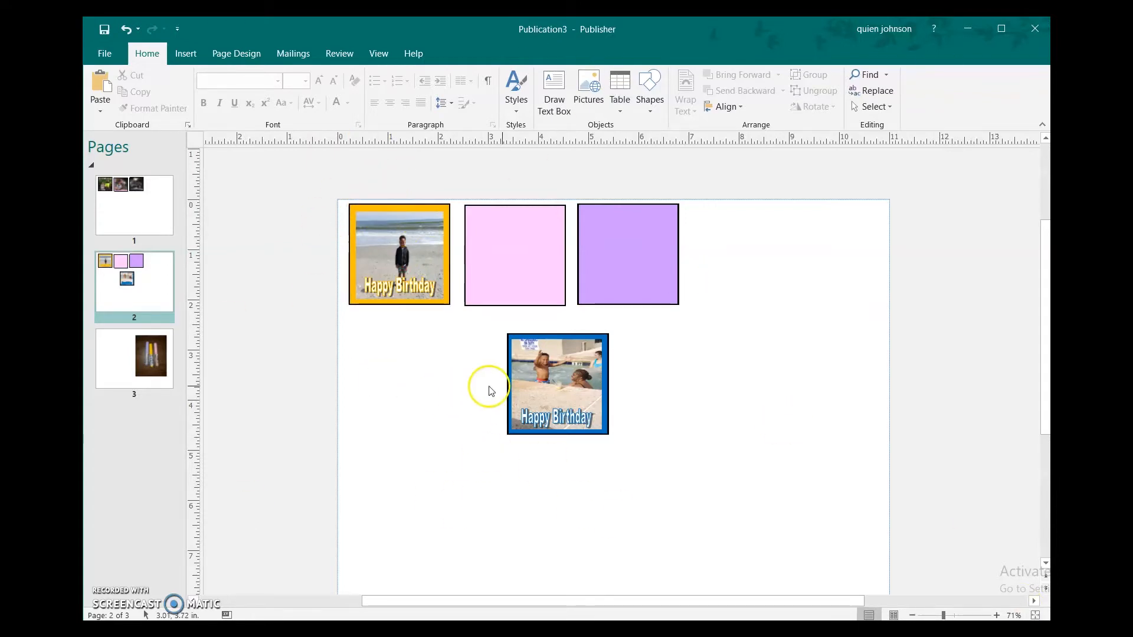
# Resize the pool photo to 2 by 2 in so it covers the whole blue square
pyautogui.click(557, 377)
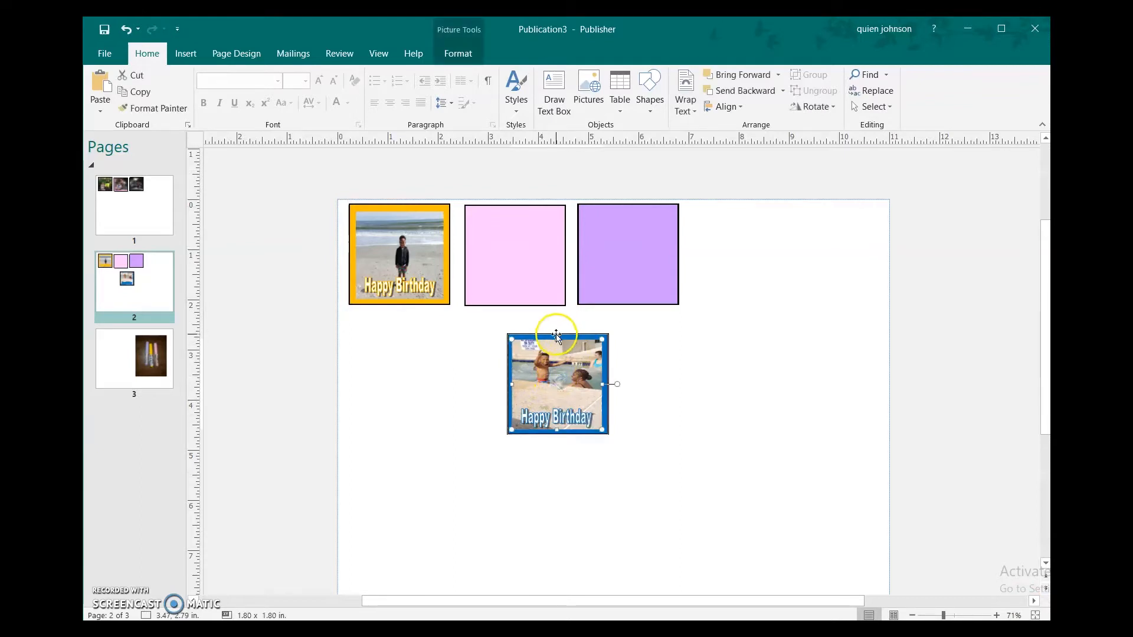
pyautogui.click(459, 52)
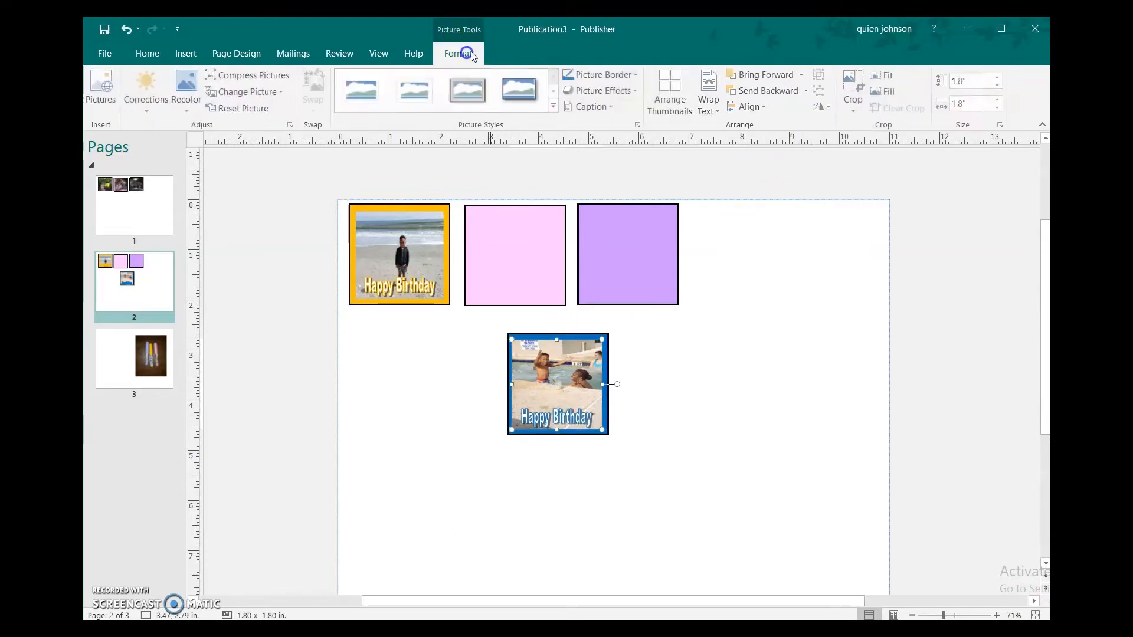
pyautogui.write('2')
pyautogui.press('Return')
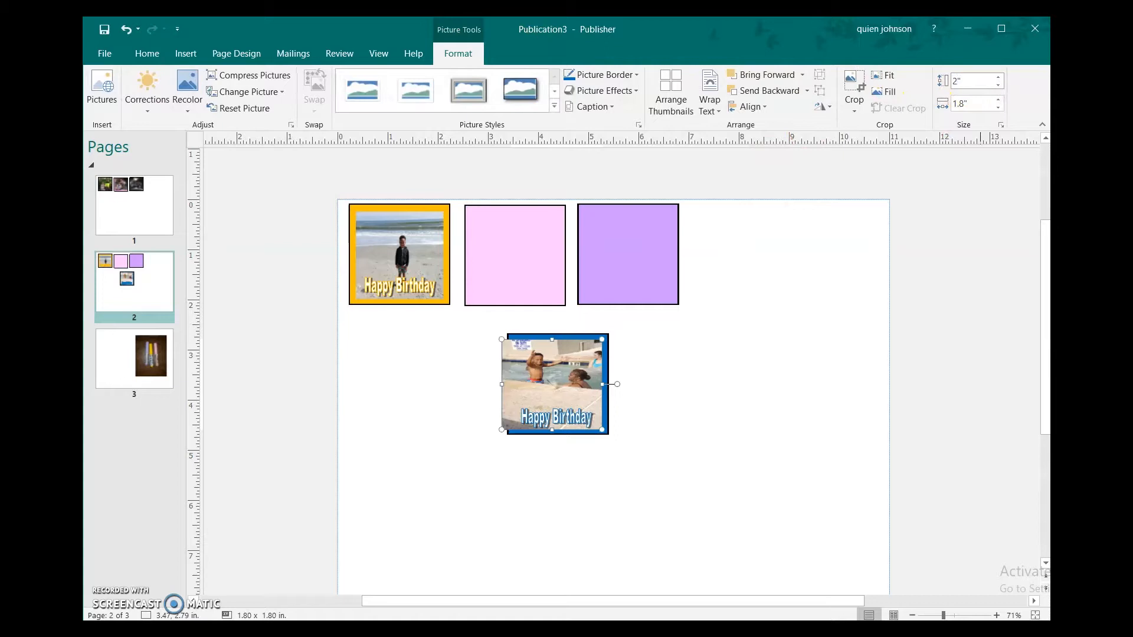
pyautogui.click(978, 107)
pyautogui.write('2')
pyautogui.press('Return')
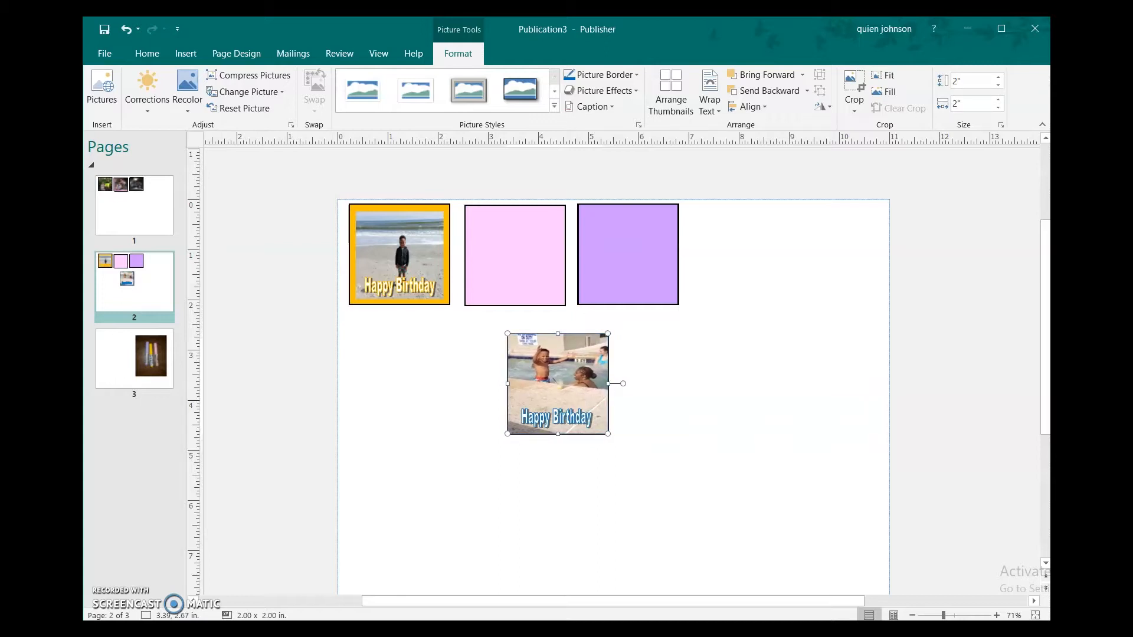
# On page 3, align the marker photo with the page's upper-left corner and stretch it to 11 by 8.5 in to fill the page
pyautogui.click(278, 392)
pyautogui.click(148, 360)
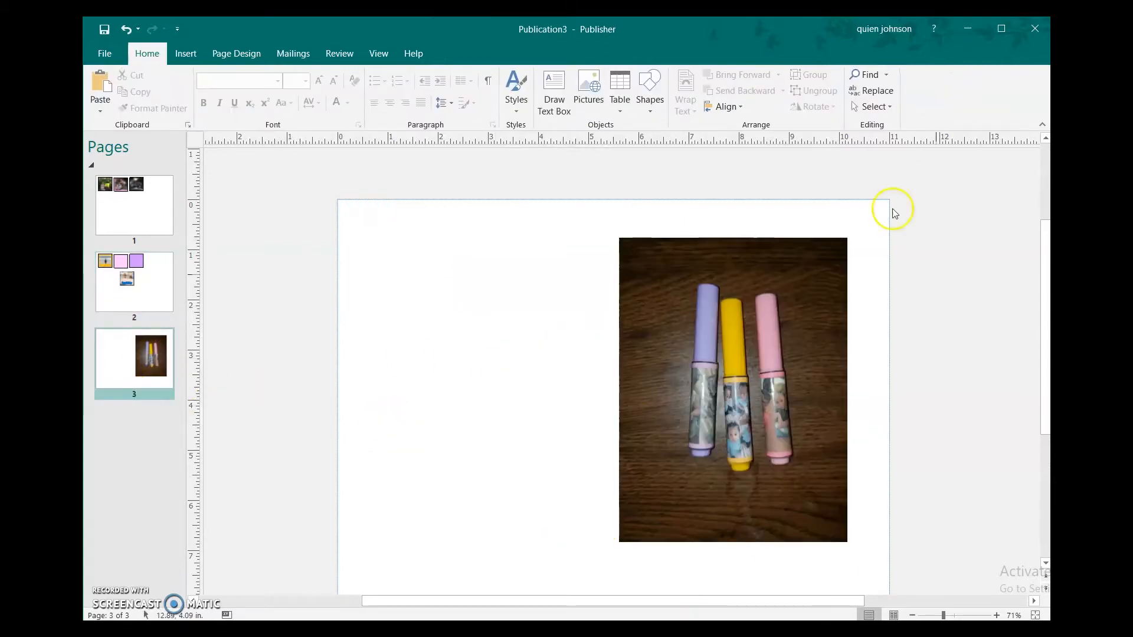
pyautogui.moveTo(716, 381)
pyautogui.mouseDown()
pyautogui.moveTo(596, 342)
pyautogui.moveTo(521, 348)
pyautogui.moveTo(434, 334)
pyautogui.mouseUp()
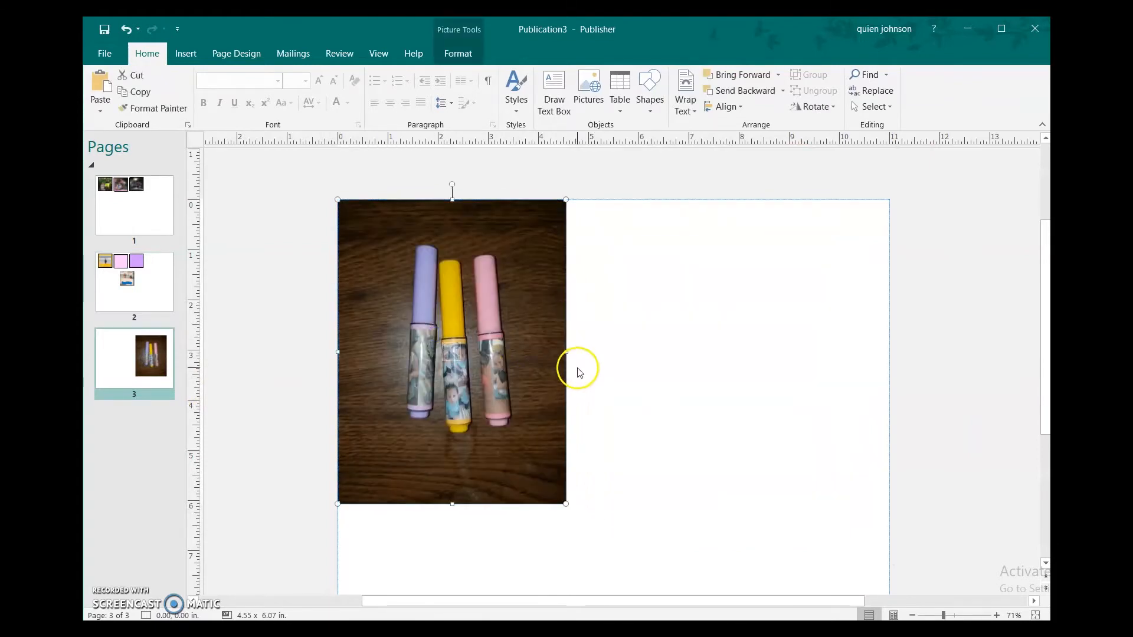
pyautogui.moveTo(565, 352); pyautogui.dragTo(889, 357)
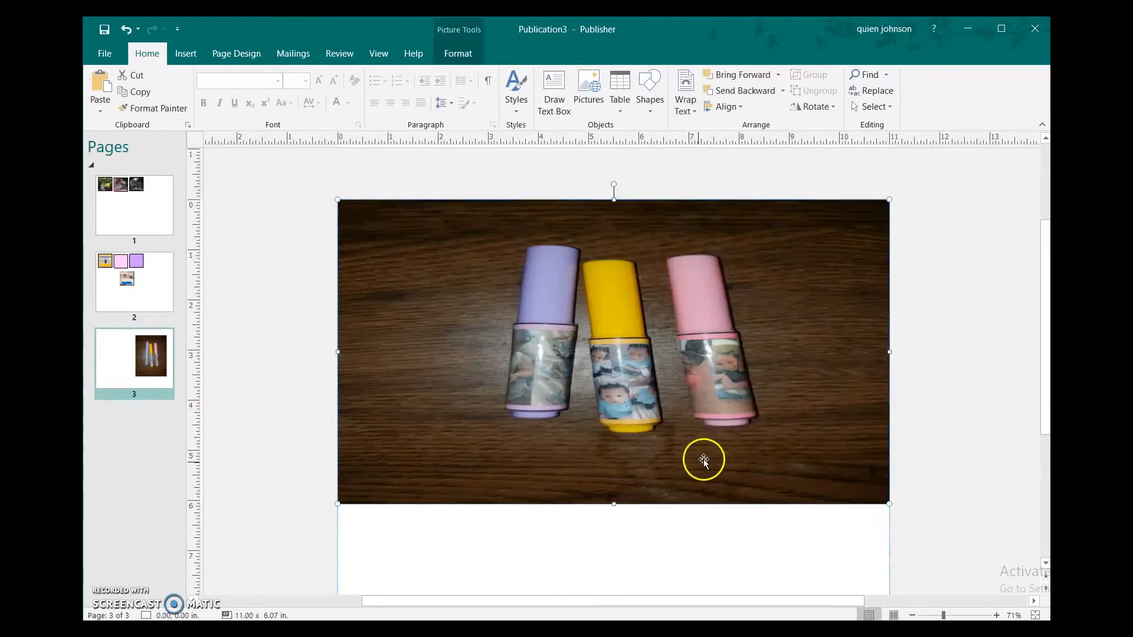
pyautogui.moveTo(613, 505)
pyautogui.mouseDown()
pyautogui.moveTo(644, 589)
pyautogui.moveTo(657, 563)
pyautogui.mouseUp()
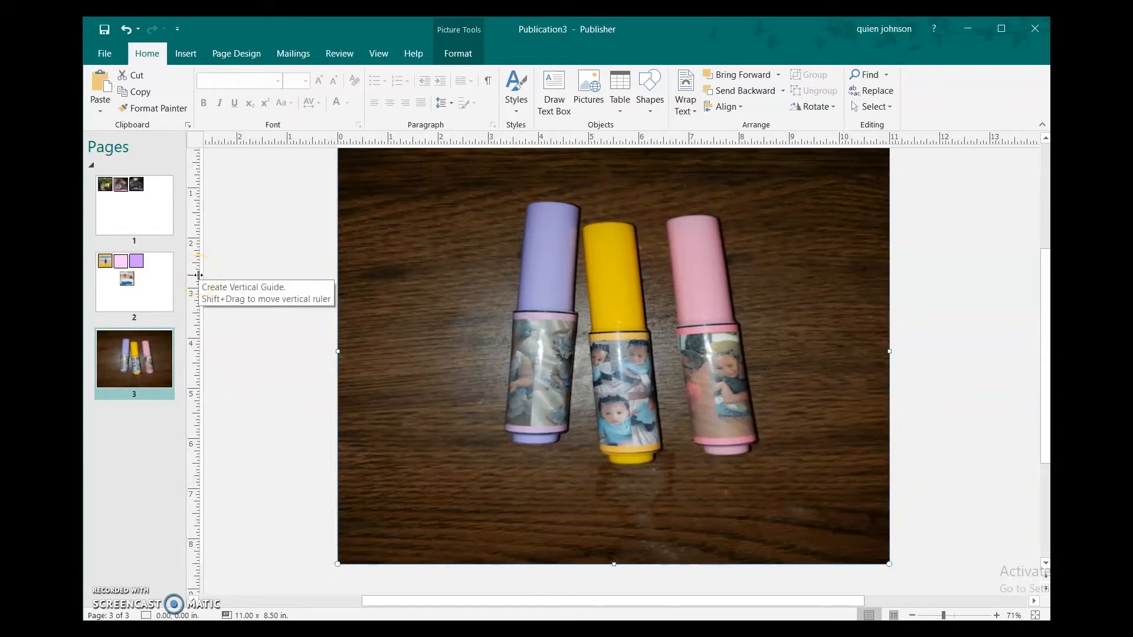
# Insert the beach photo of the child with outstretched arms on page 2 and rotate it about a quarter turn clockwise to stand upright
pyautogui.click(155, 266)
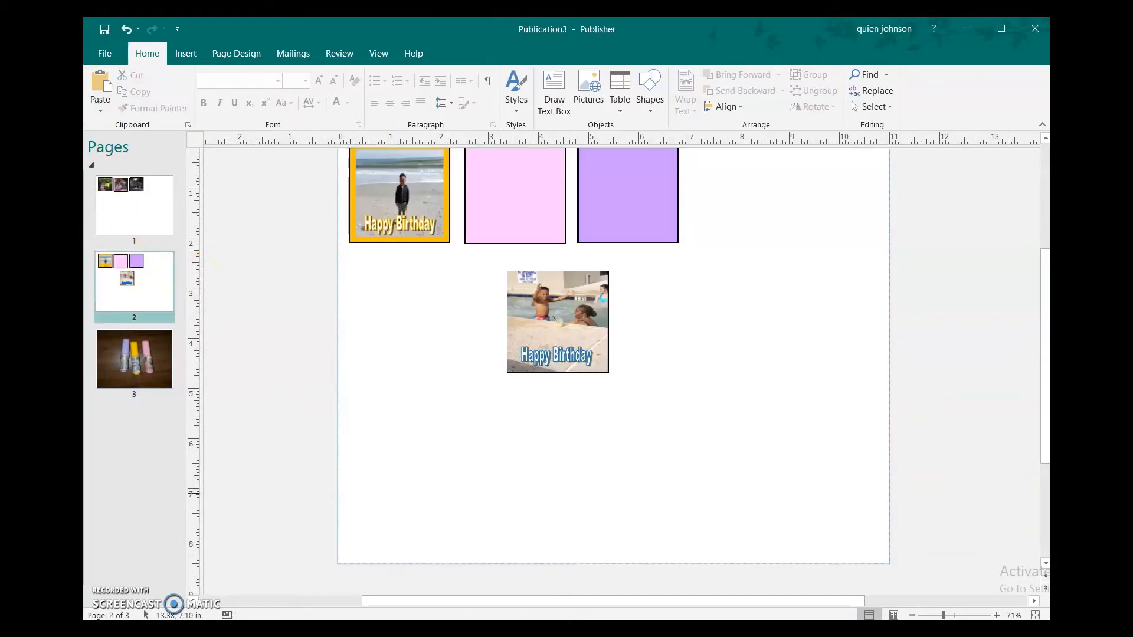
pyautogui.scroll(3, 697, 472)
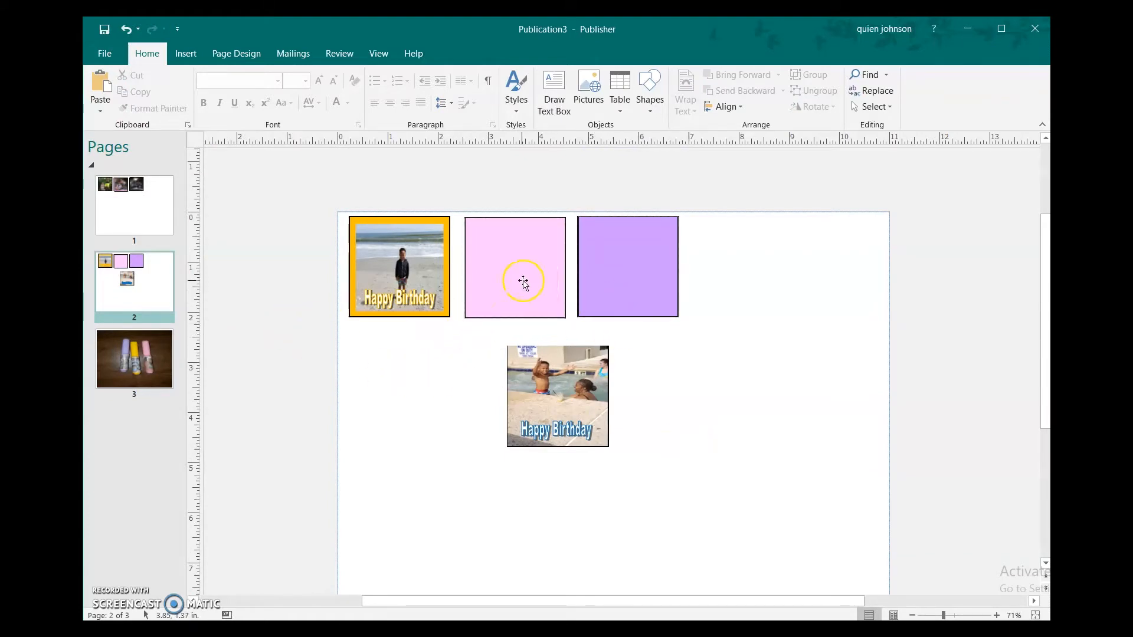
pyautogui.click(175, 56)
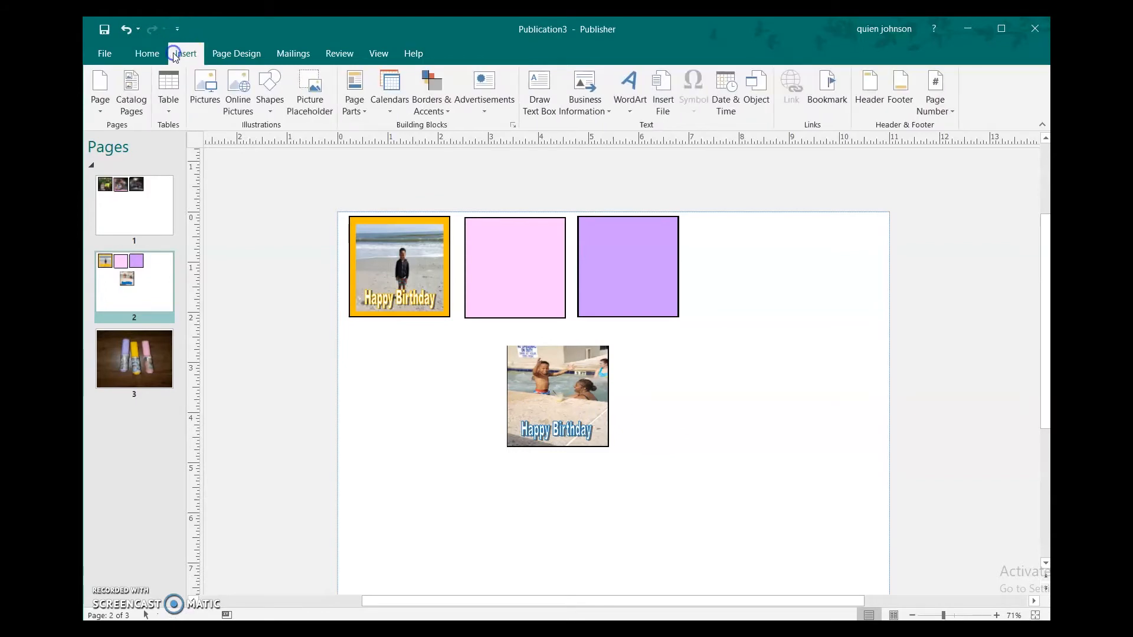
pyautogui.click(200, 97)
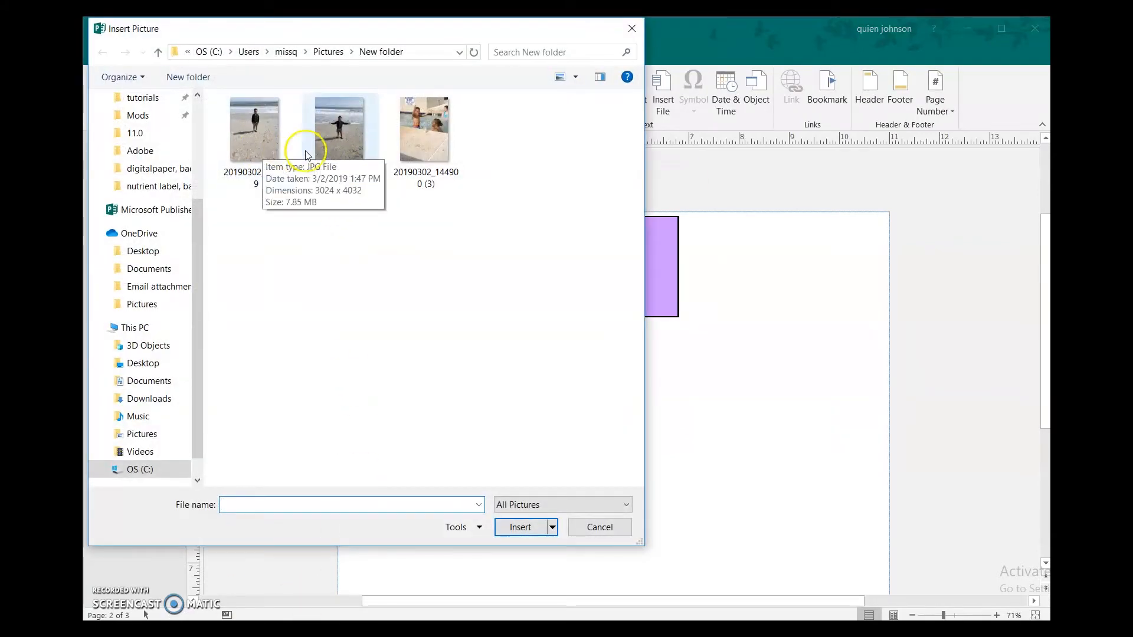
pyautogui.click(330, 147)
pyautogui.click(520, 527)
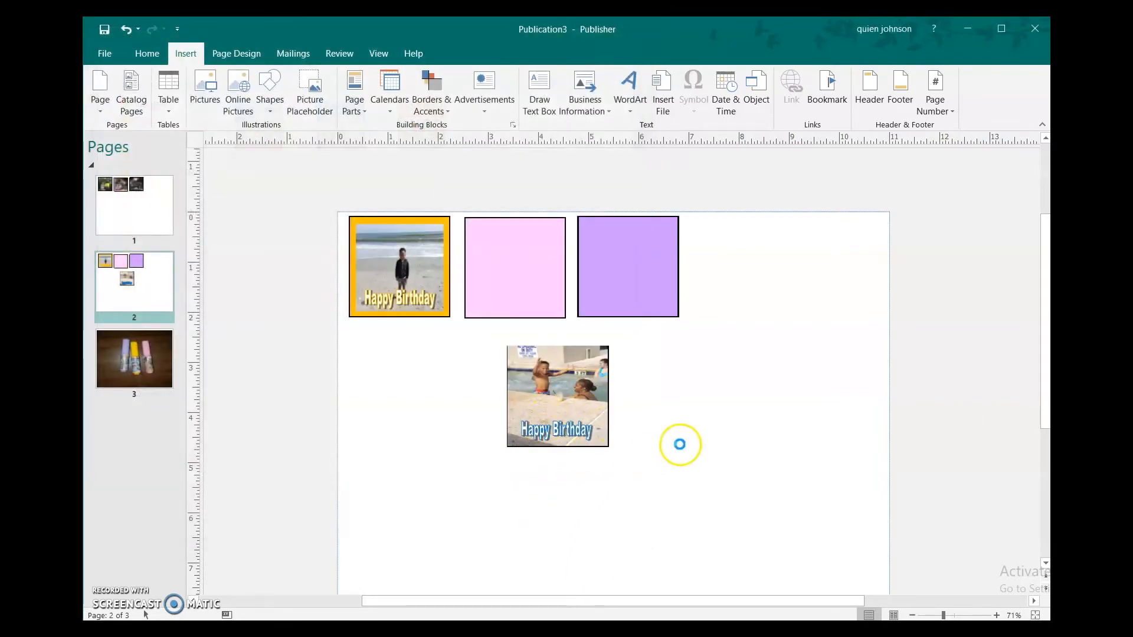
pyautogui.moveTo(621, 170); pyautogui.dragTo(738, 372)
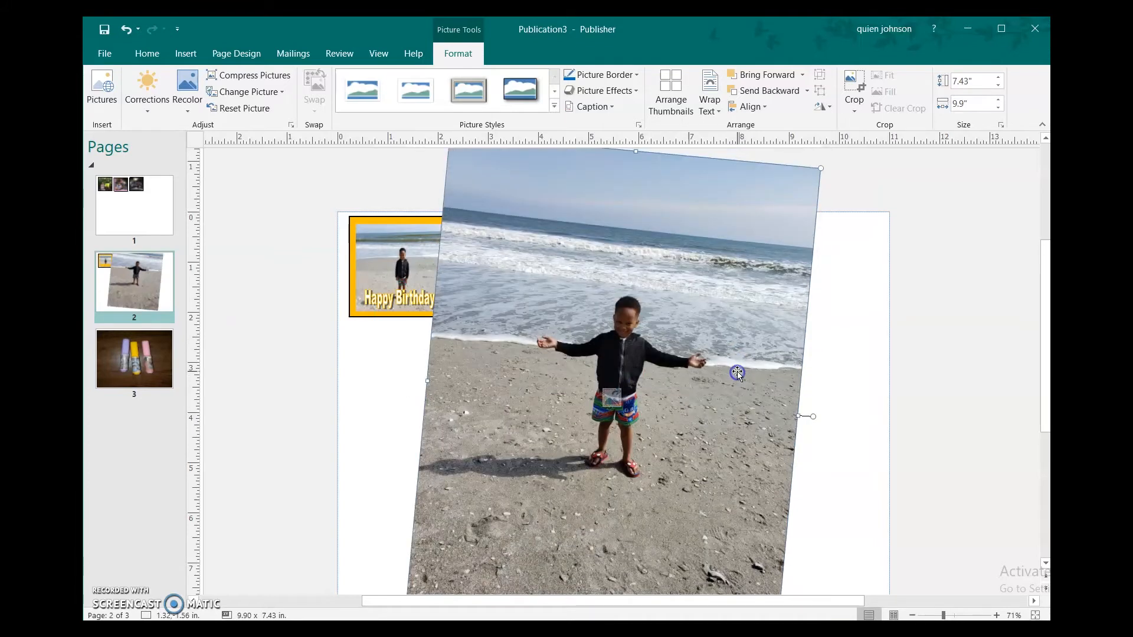